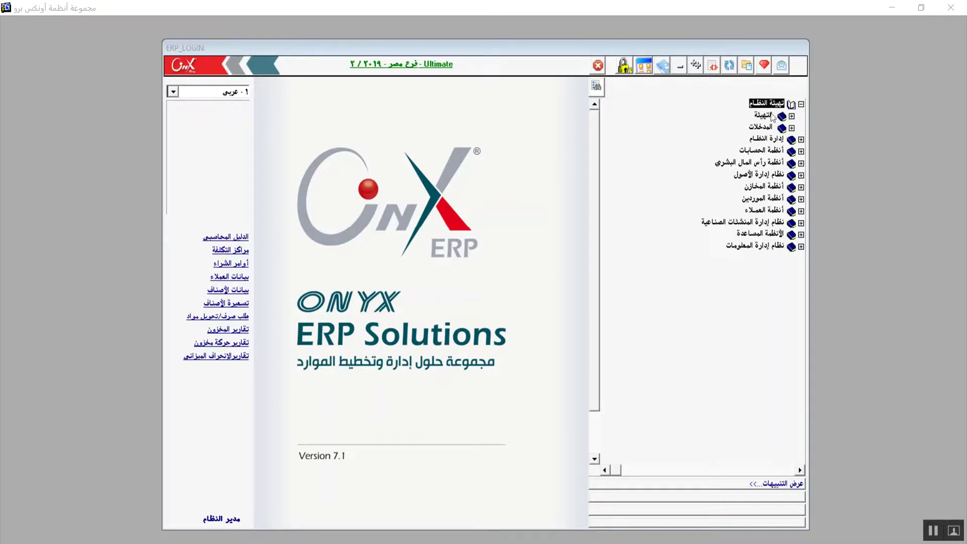
Step: Open the cost centres screen (مراكز التكلفة) from the inputs group (المدخلات) of system setup
left_click(792, 128)
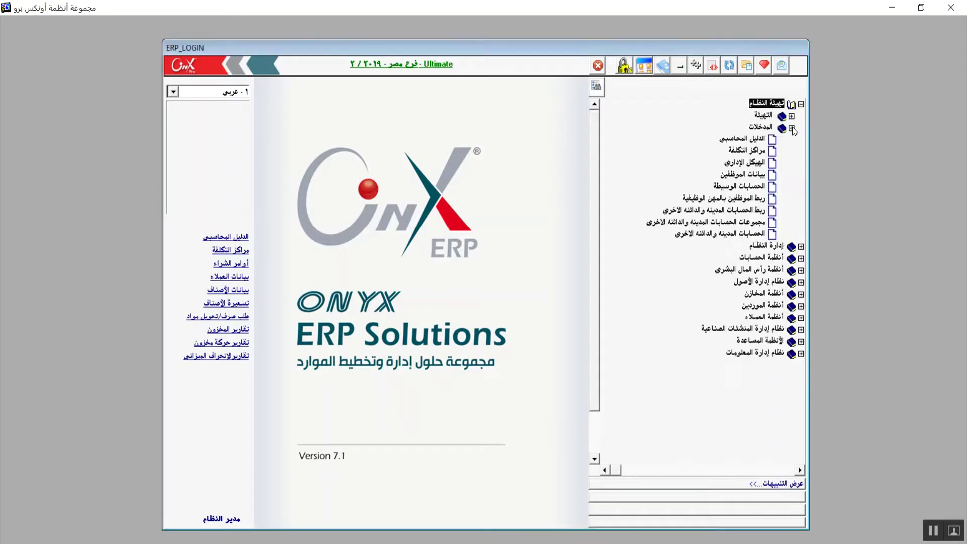
left_click(750, 151)
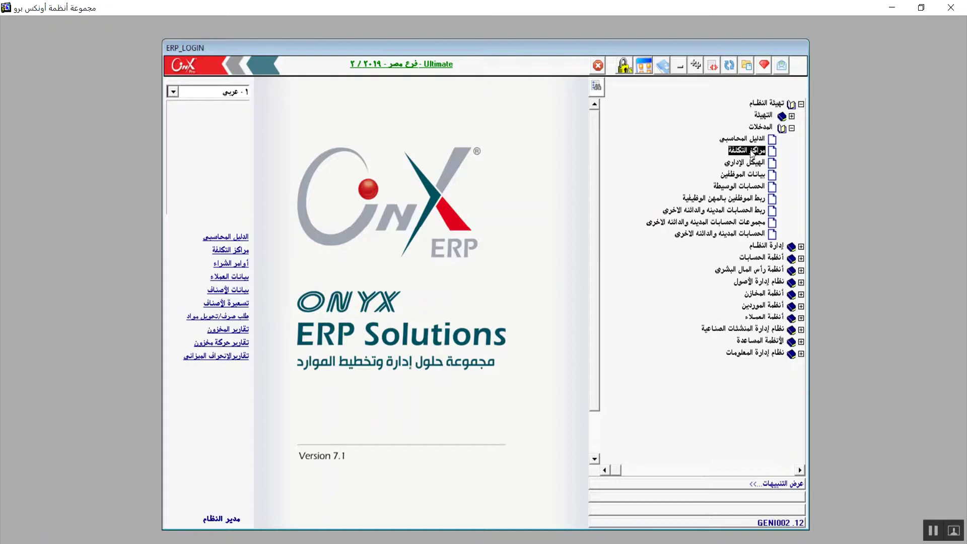
double_click(750, 150)
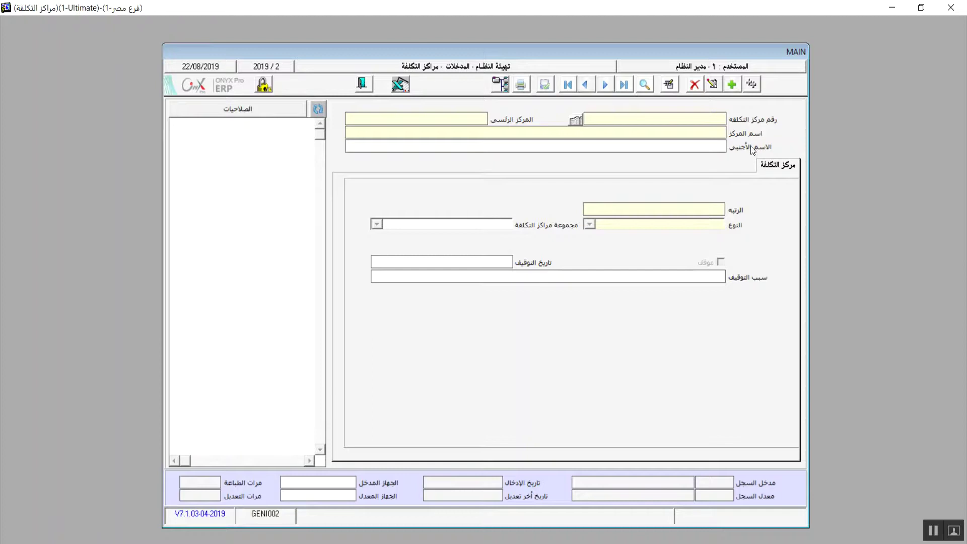
Step: Start a new cost centre numbered 1 with parent centre 0 and the name "انتاج صيفى"
left_click(732, 84)
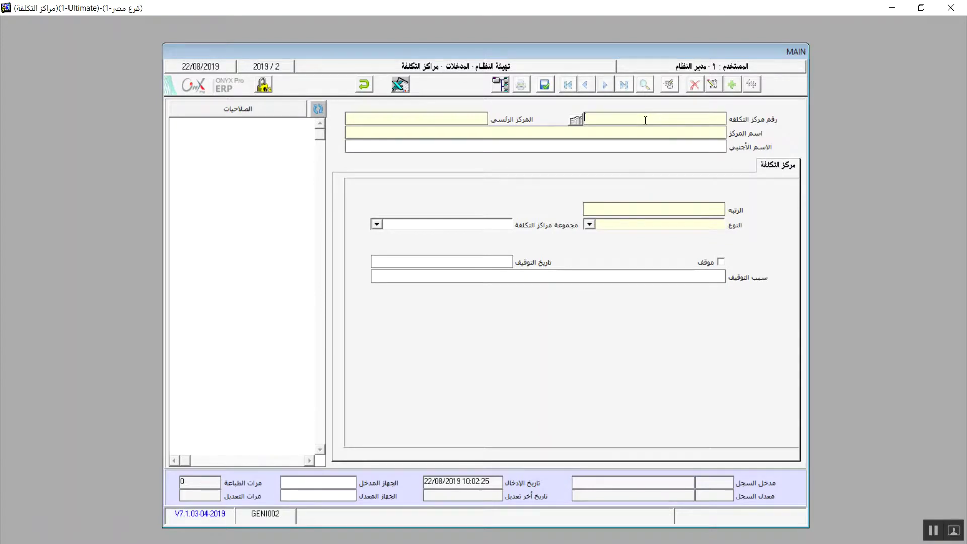
type("1")
type("0")
left_click(650, 133)
type("صيفى")
key("BackSpace")
key("BackSpace")
key("BackSpace")
key("BackSpace")
type("انتاج صيفى")
Step: Save the "انتاج صيفى" cost centre as type 1-الرئيسى (main) and rebuild the cost centre tree
left_click(592, 223)
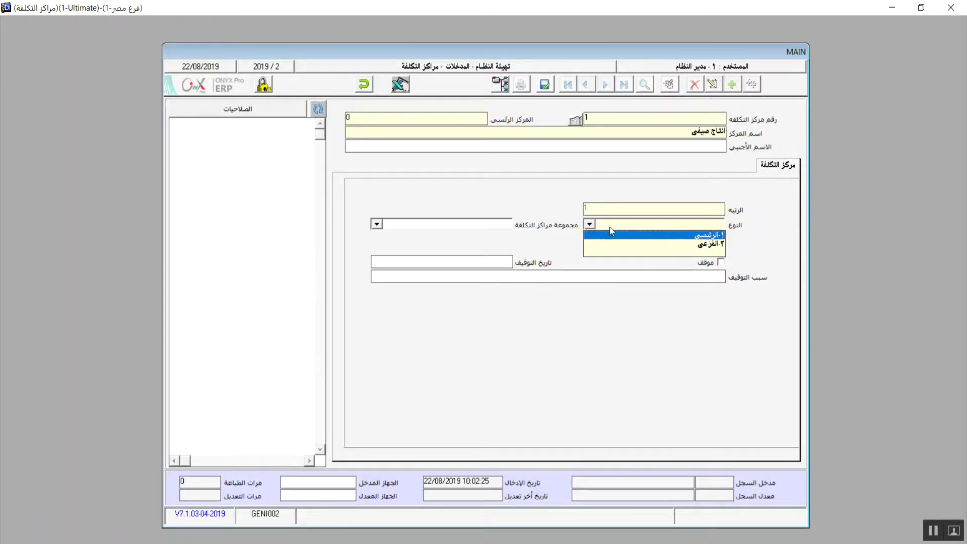
left_click(716, 235)
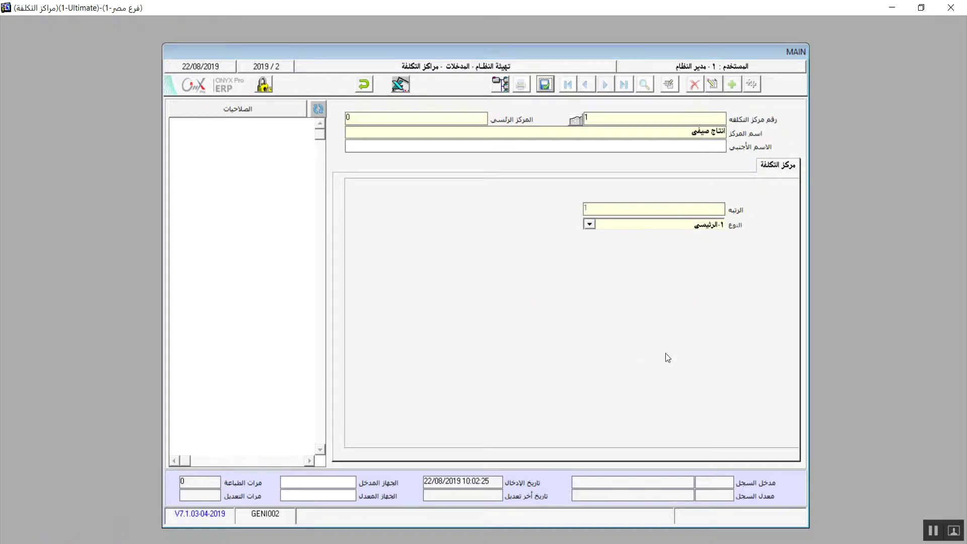
left_click(543, 85)
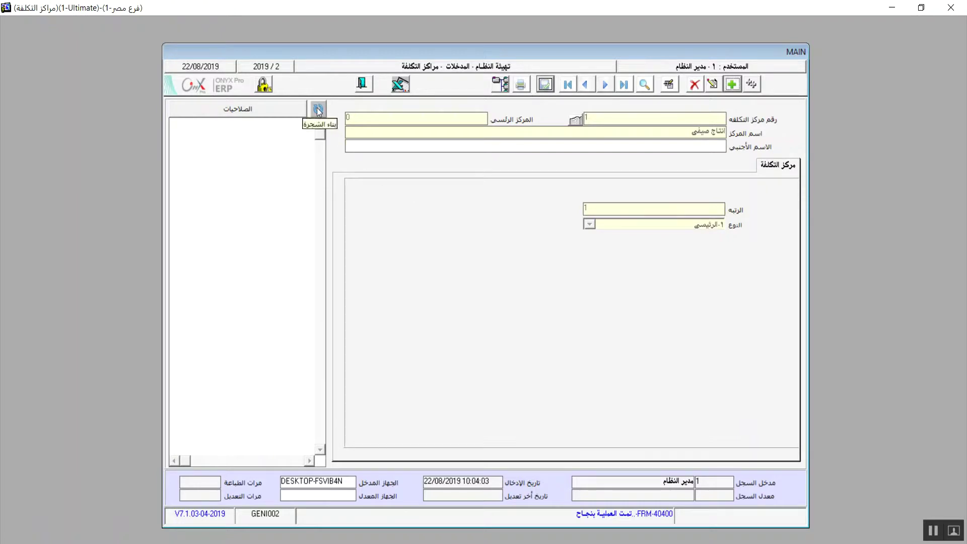
left_click(317, 109)
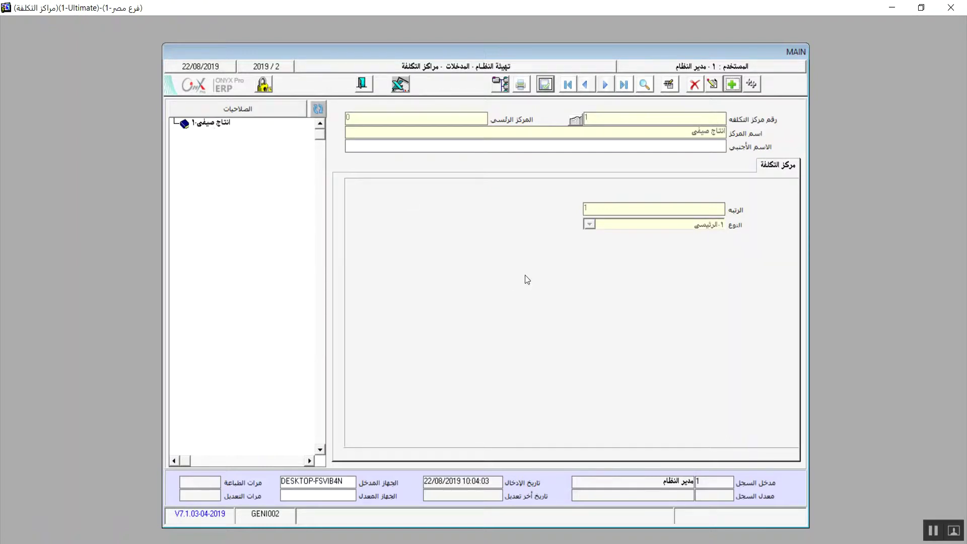
Step: Start a new cost centre numbered 11 under parent 1, named "انتاجى صيفى جزئى", with type 2-الفرعى (sub)
left_click(731, 84)
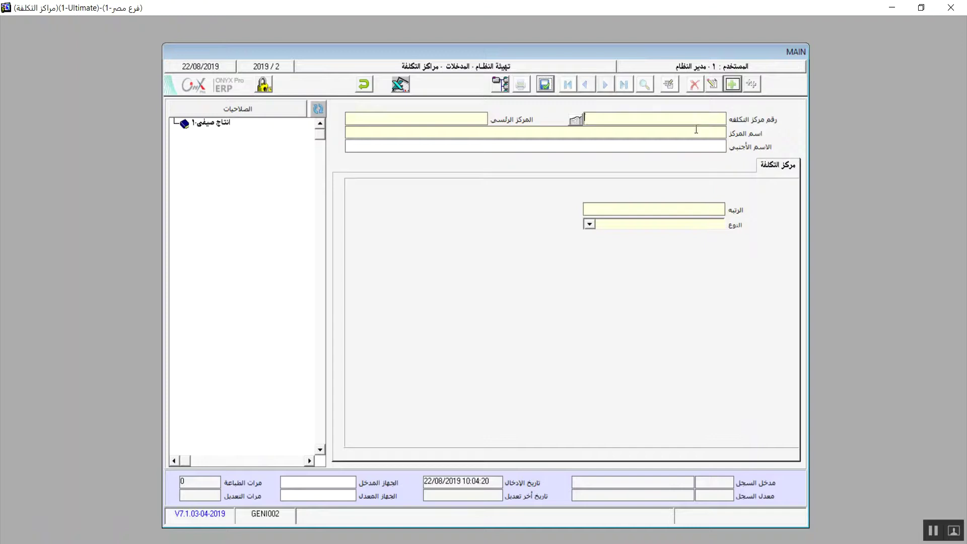
type("1")
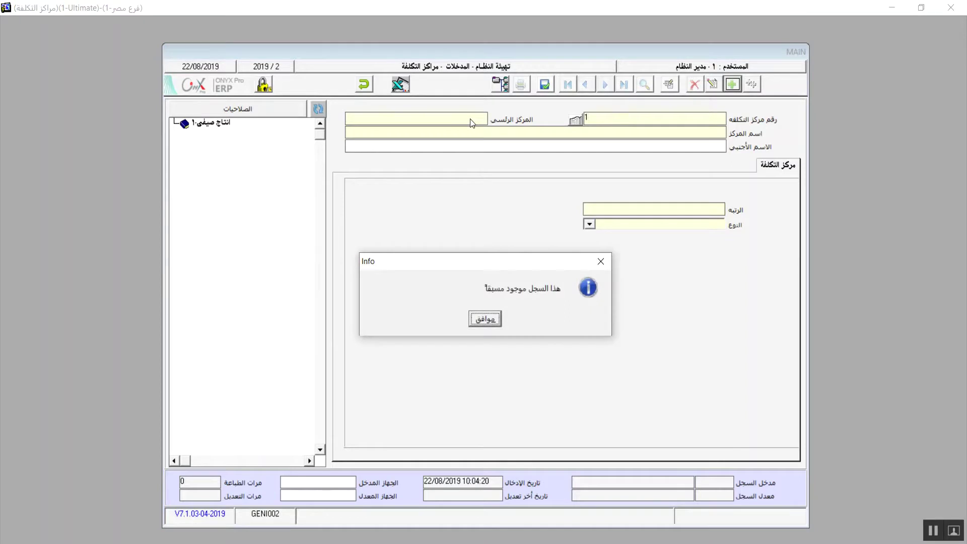
left_click(484, 318)
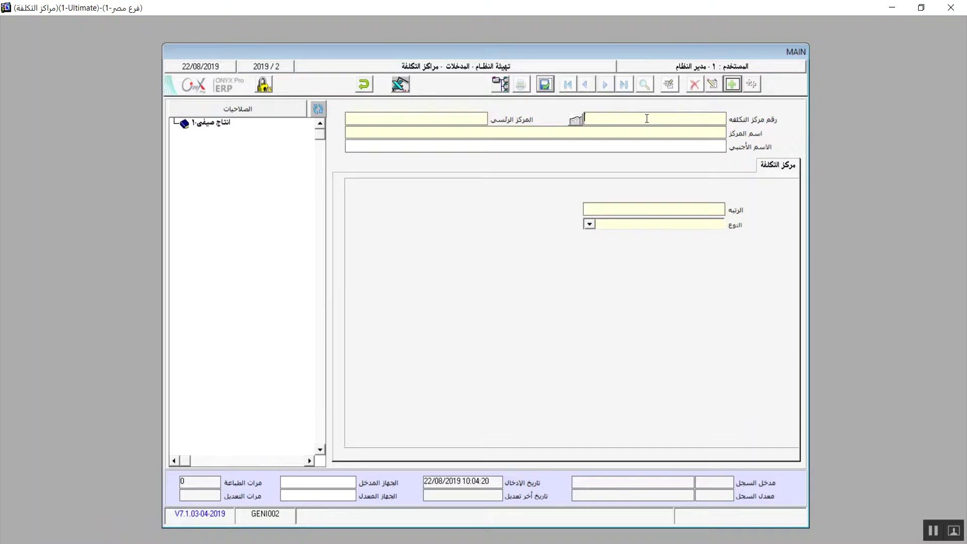
type("111")
left_click(592, 133)
type("انتاجى")
type(" صيفى")
type(" ج")
type("زأ")
type("ئى")
left_click(590, 225)
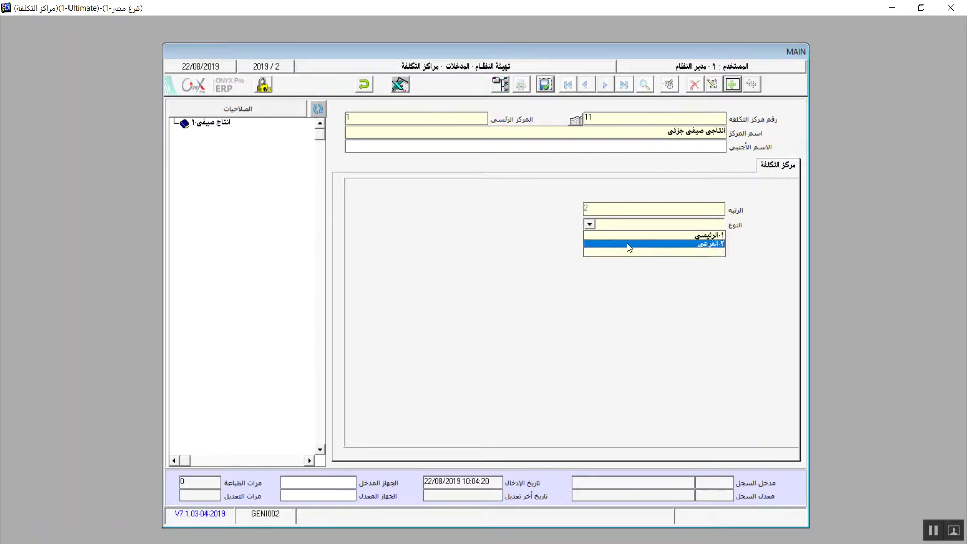
left_click(646, 244)
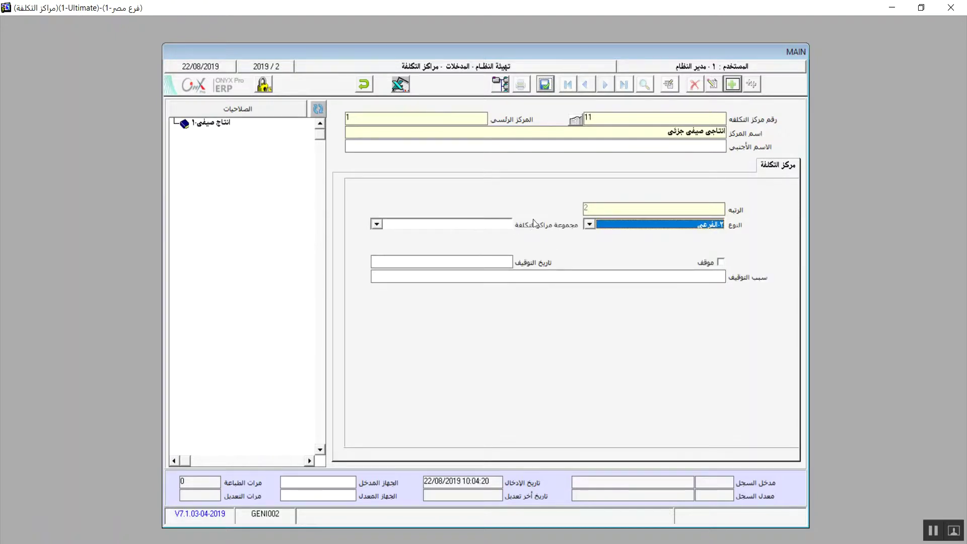
left_click(376, 223)
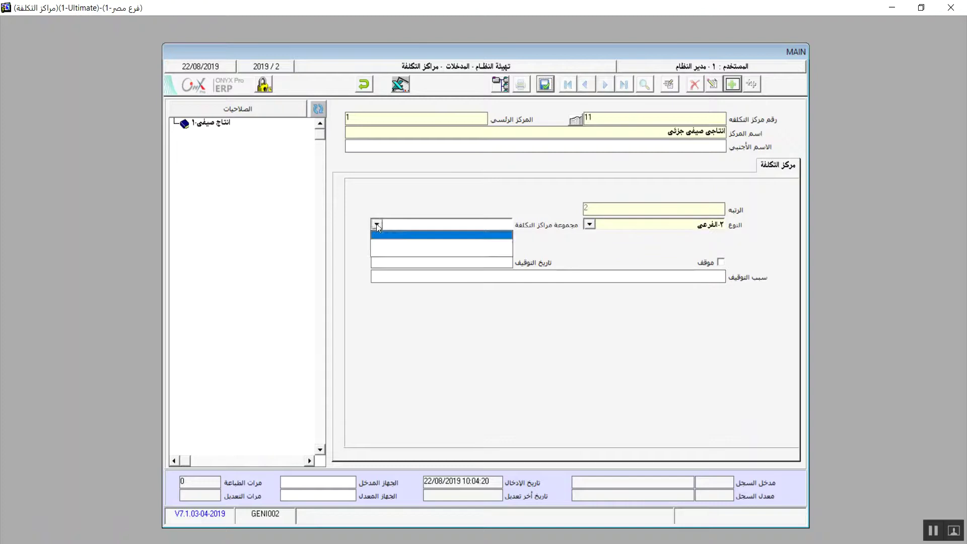
left_click(376, 223)
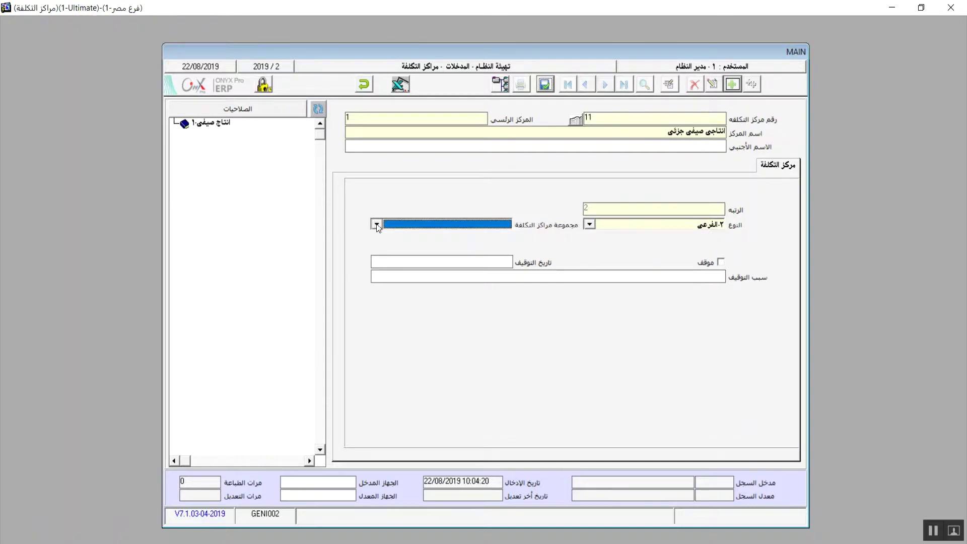
left_click(376, 224)
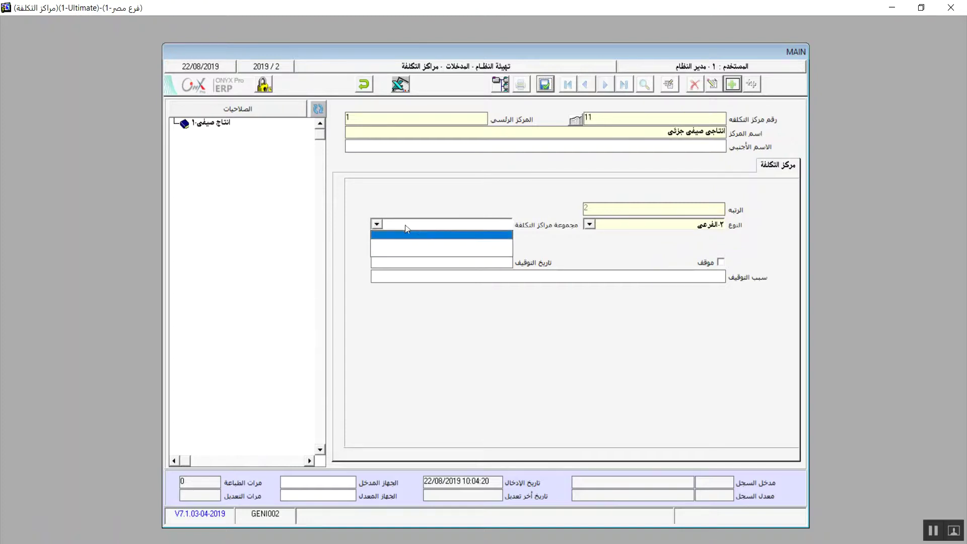
left_click(375, 225)
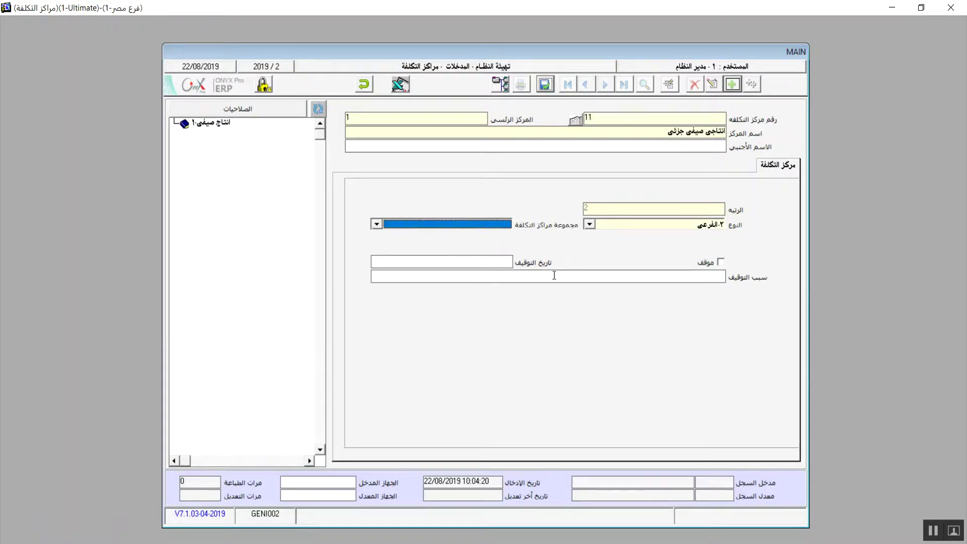
left_click(721, 261)
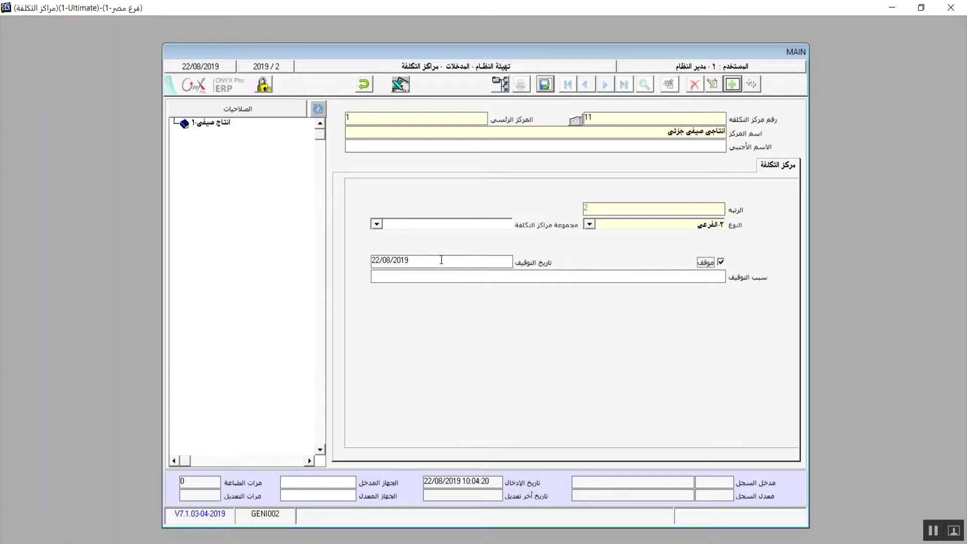
left_click(692, 276)
left_click(722, 263)
Step: Save cost centre 11, then rebuild the tree and expand the "انتاج صيفى" branch
left_click(544, 84)
left_click(318, 110)
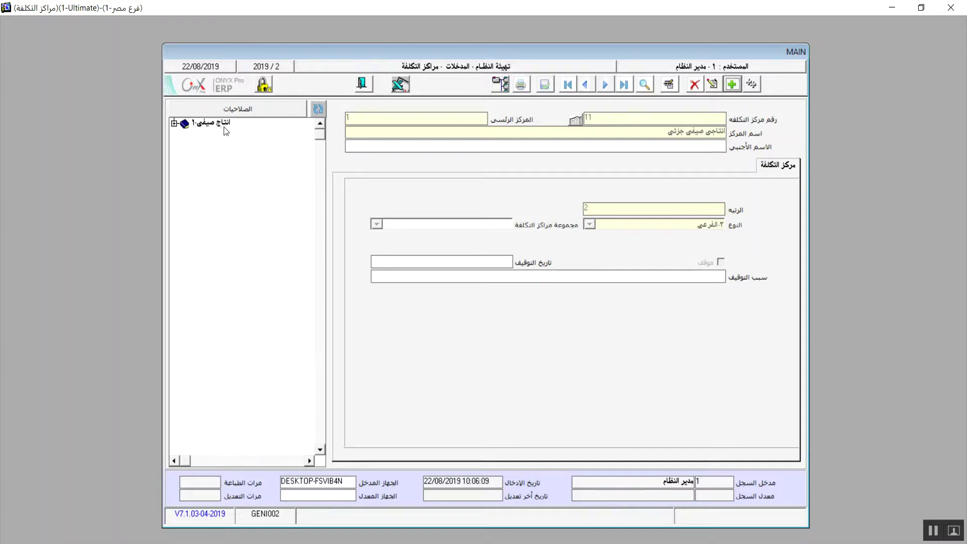
left_click(173, 124)
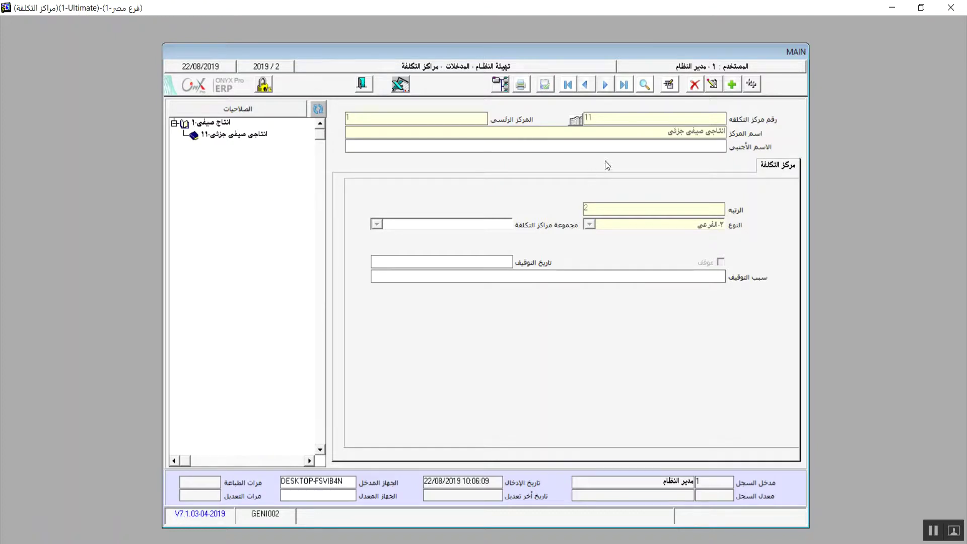
Step: Start a new cost centre numbered 2 with parent centre 0 and the name "انتاج شتوى"
left_click(735, 83)
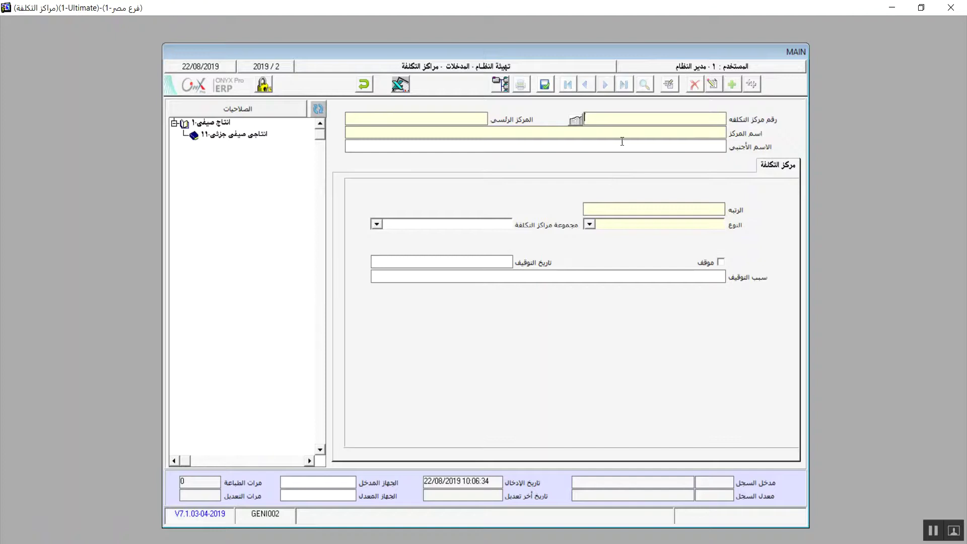
type("2")
left_click(174, 122)
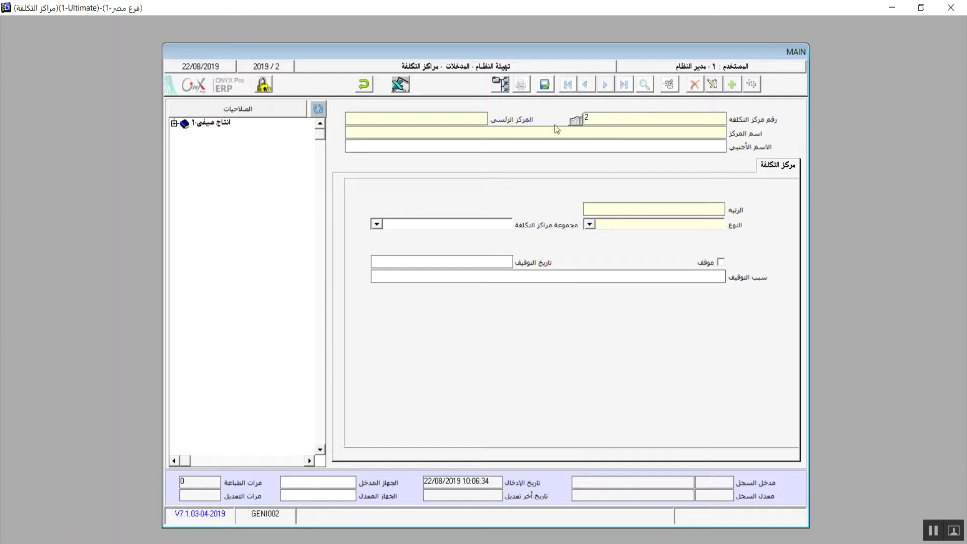
left_click(174, 123)
left_click(473, 118)
type("0")
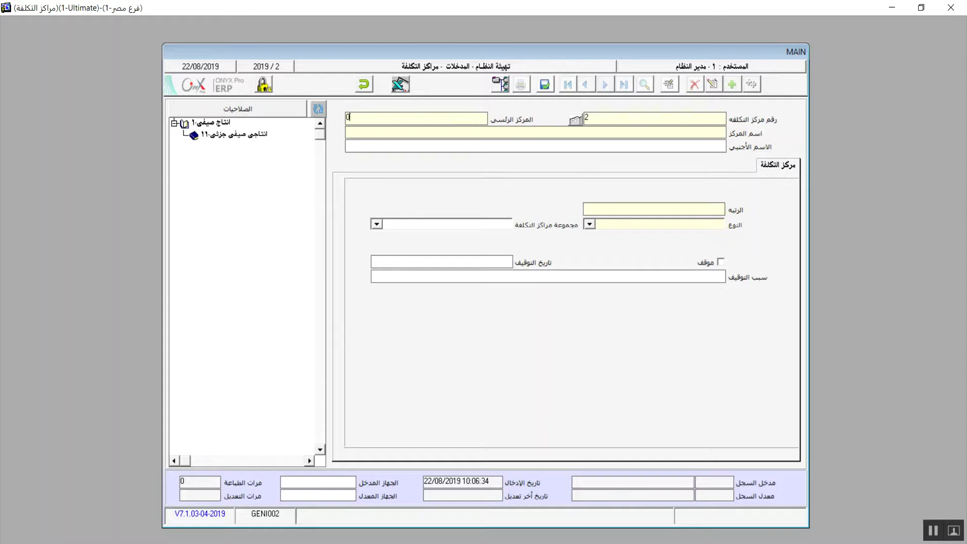
left_click(709, 132)
type("انتاج شتوى")
Step: Save the "انتاج شتوى" cost centre as type 1-الرئيسى (main) and rebuild the tree with the "انتاج صيفى" branch expanded
left_click(589, 227)
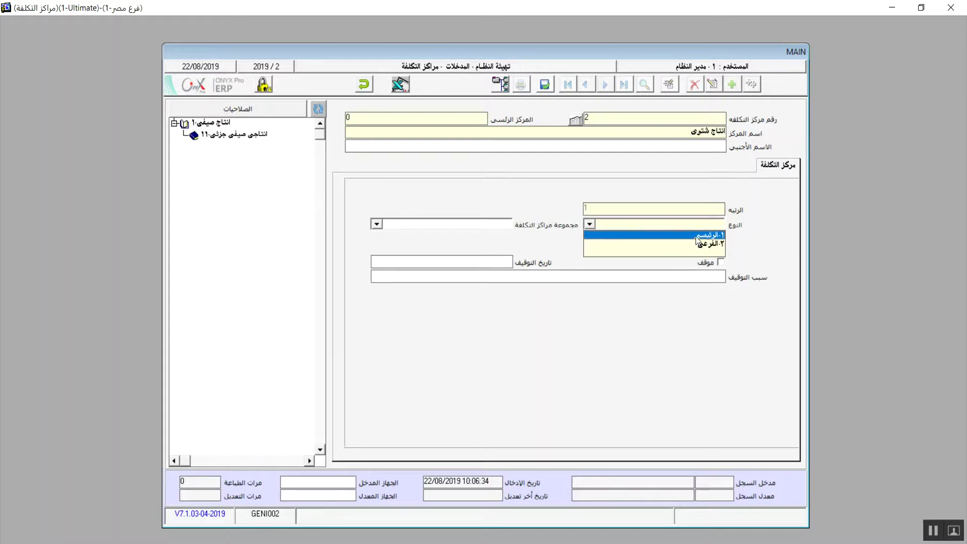
left_click(695, 236)
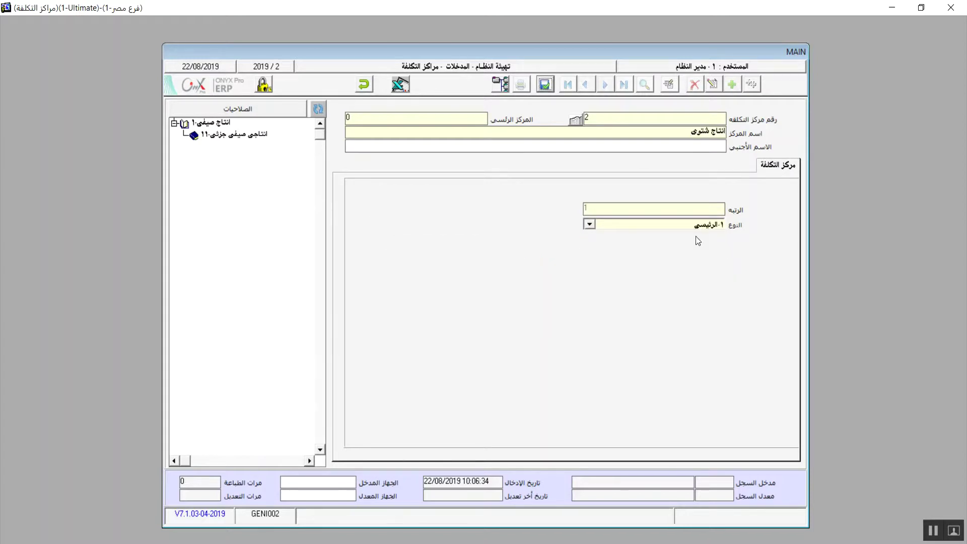
left_click(546, 85)
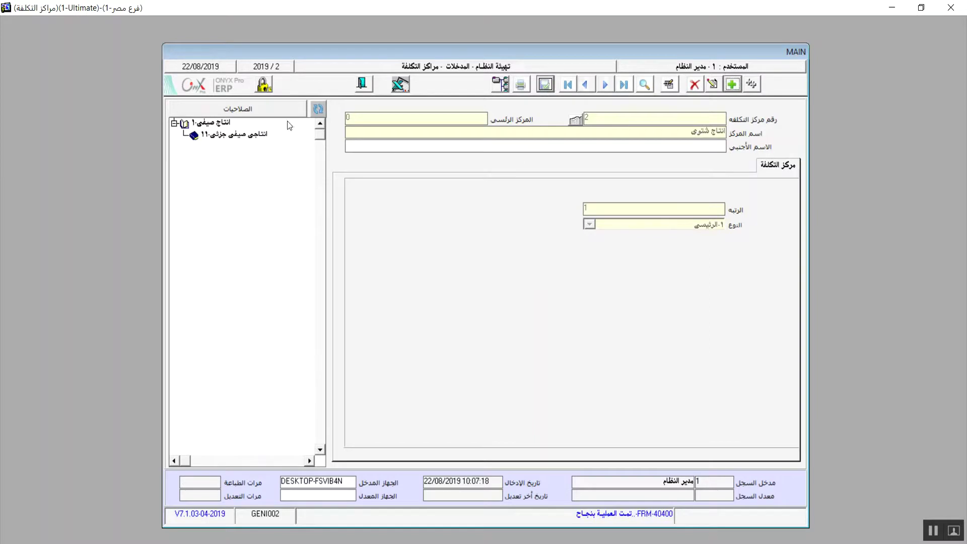
left_click(320, 109)
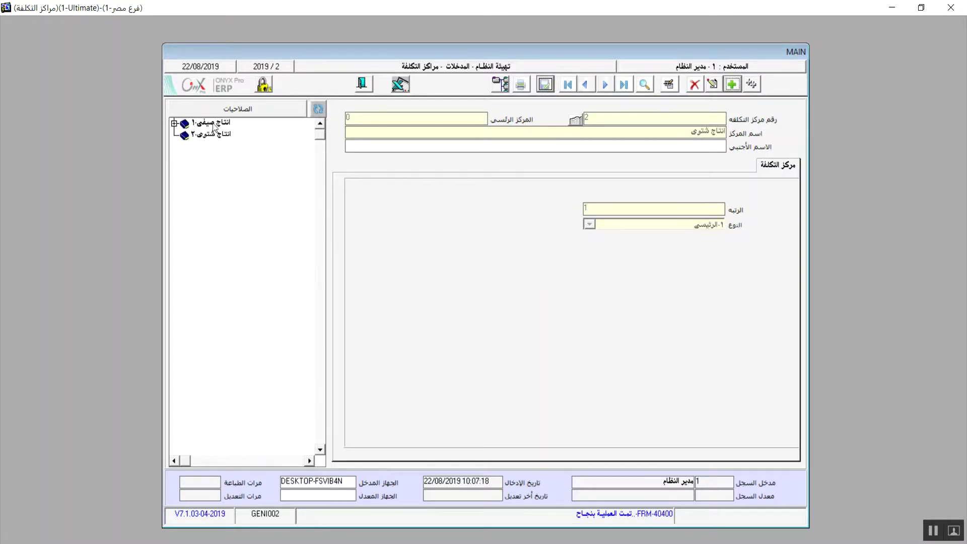
left_click(174, 123)
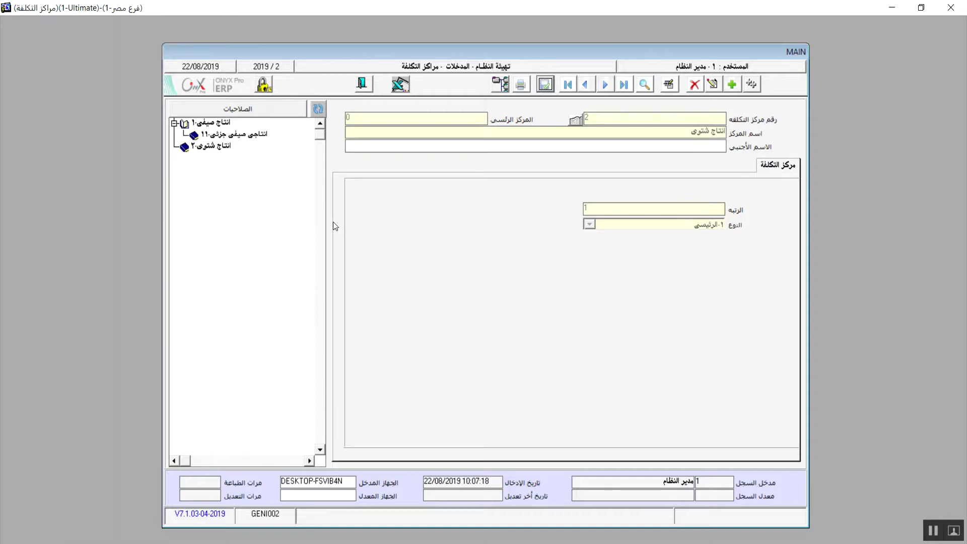
Step: Start a new cost centre numbered 21 under parent 2, named "انتاج شتوى جزئى"
left_click(733, 85)
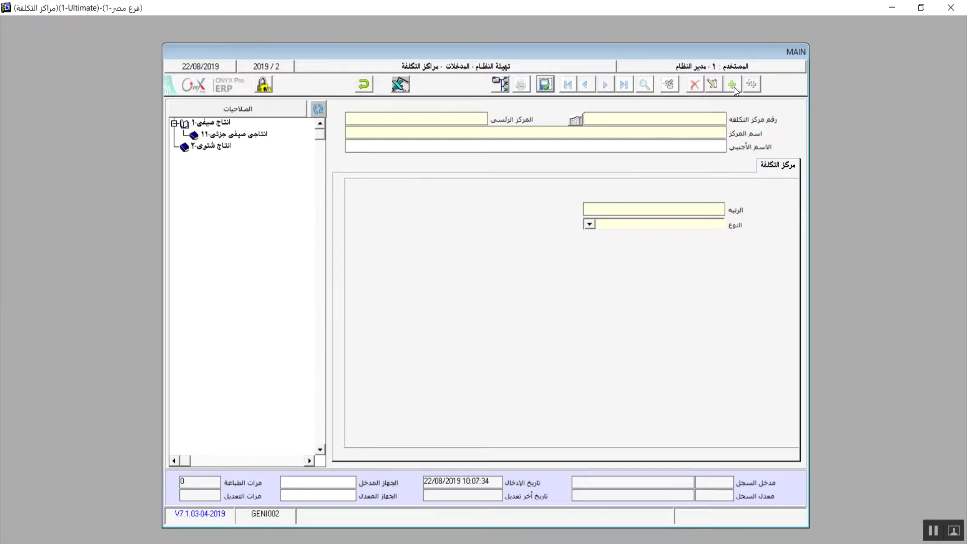
type("21")
left_click(454, 117)
type("2")
type("انتاج")
type(" شتوى جزأ")
type("ى")
Step: Save cost centre 21 as type 2-الفرعى (sub) and rebuild the tree with the "انتاج شتوى" branch expanded
left_click(590, 224)
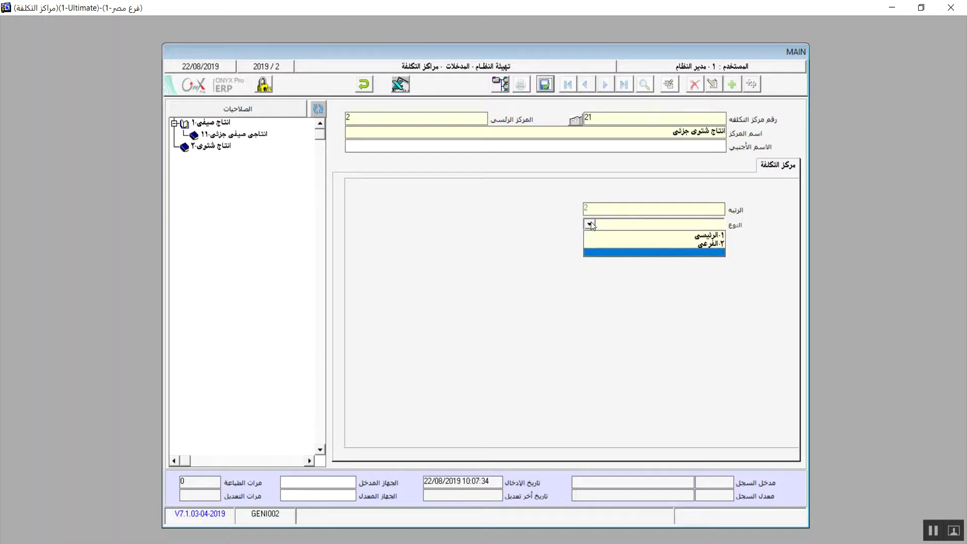
left_click(709, 244)
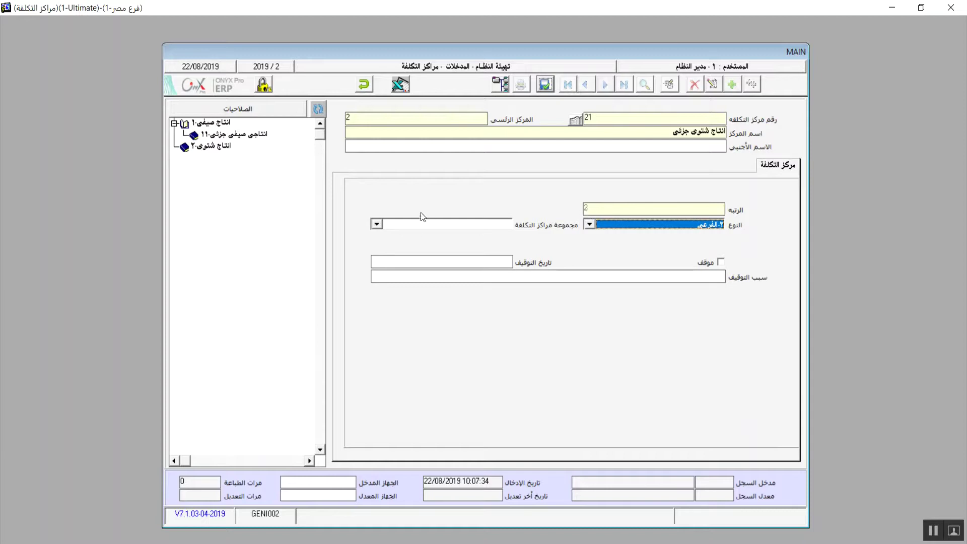
left_click(544, 85)
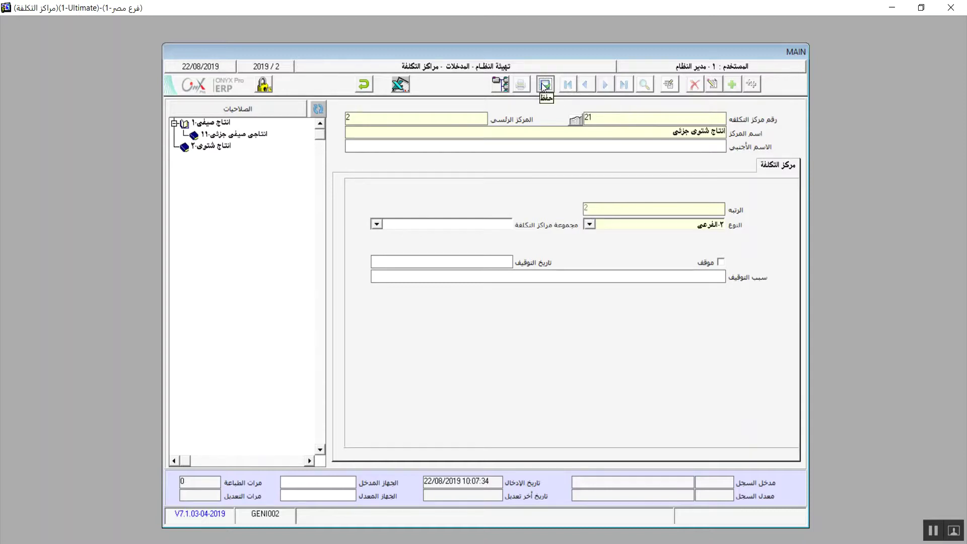
left_click(319, 109)
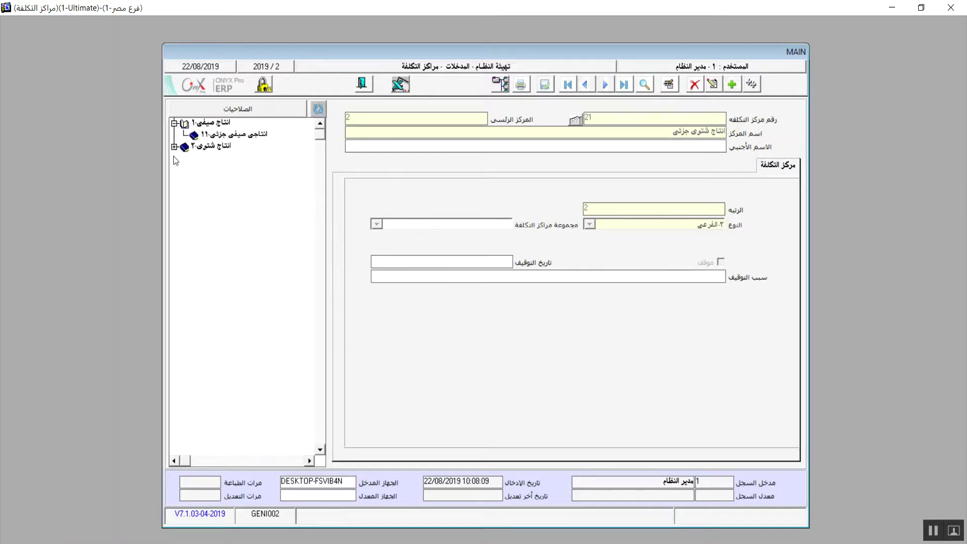
left_click(174, 146)
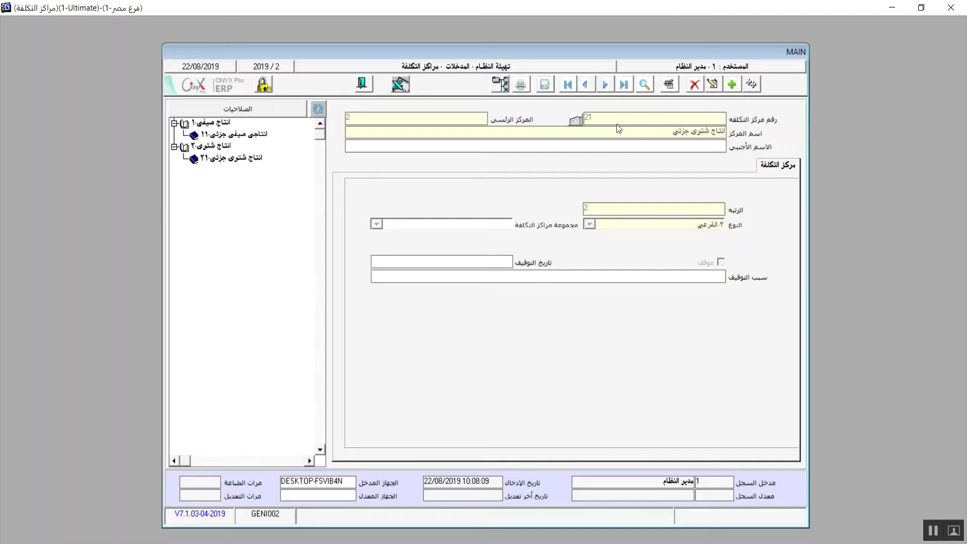
Step: Open the Excel import for cost centres from a new record and set the Excel program path to EXCEL.EXE in Office15
left_click(731, 84)
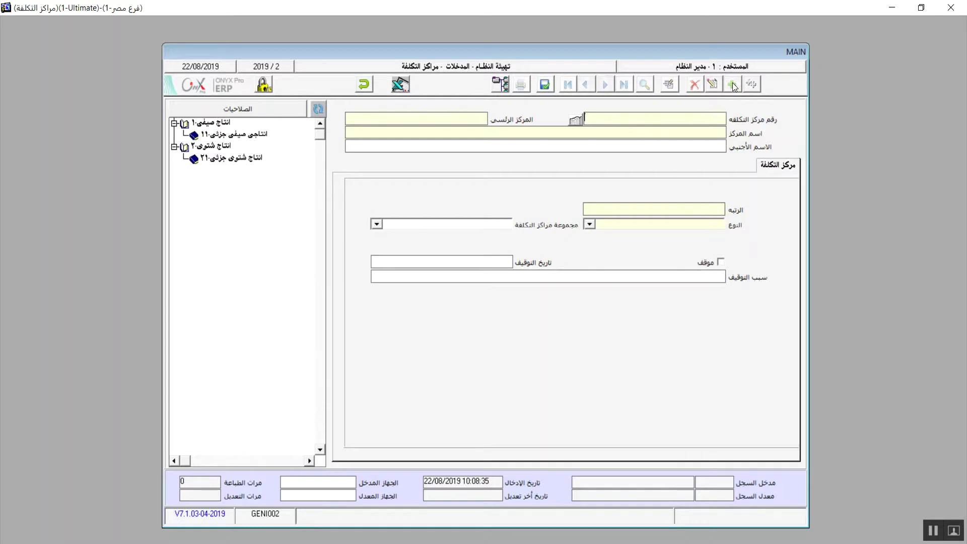
left_click(400, 89)
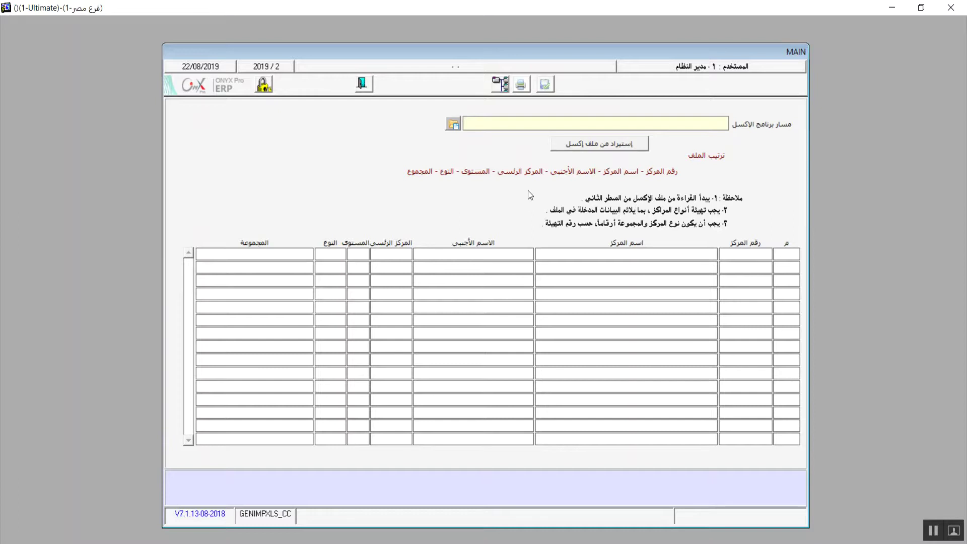
left_click(456, 125)
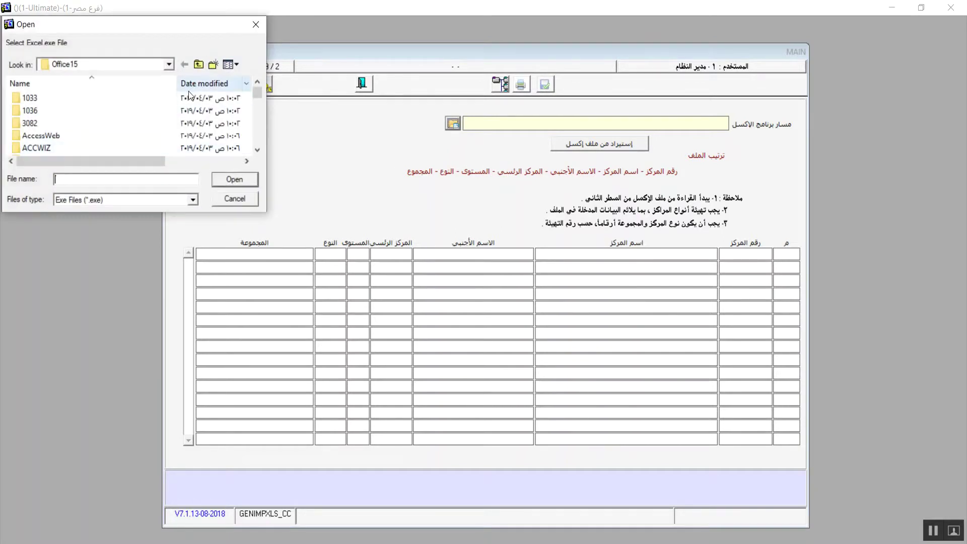
left_click(116, 180)
type("exc")
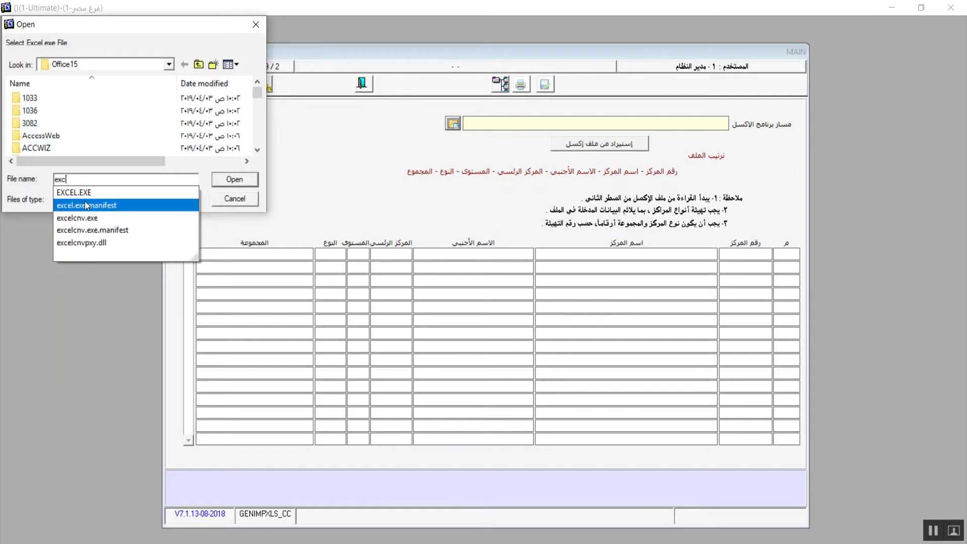
left_click(86, 196)
left_click(85, 197)
left_click(231, 177)
left_click(231, 177)
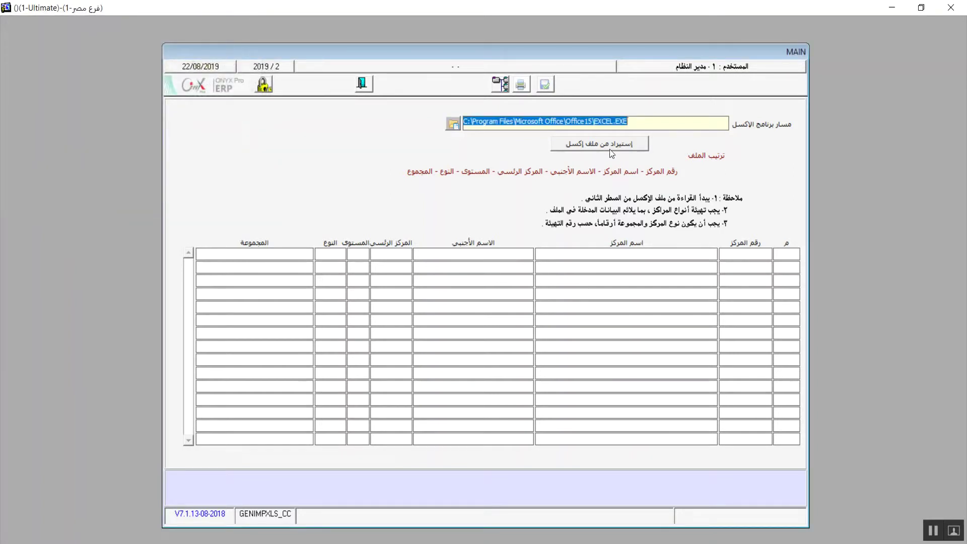
Step: Open the file selection for importing cost centres from Excel, cancel it and leave the import screen
left_click(615, 151)
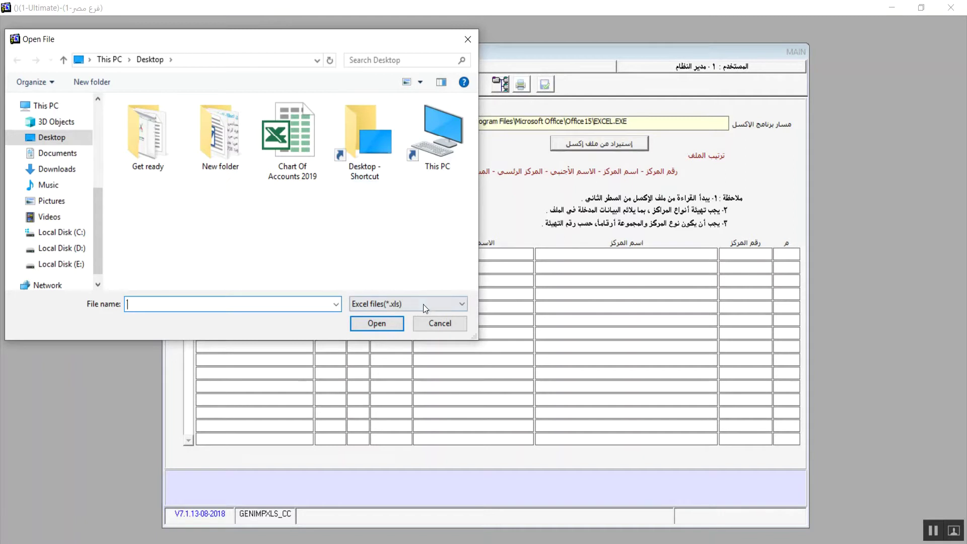
left_click(435, 326)
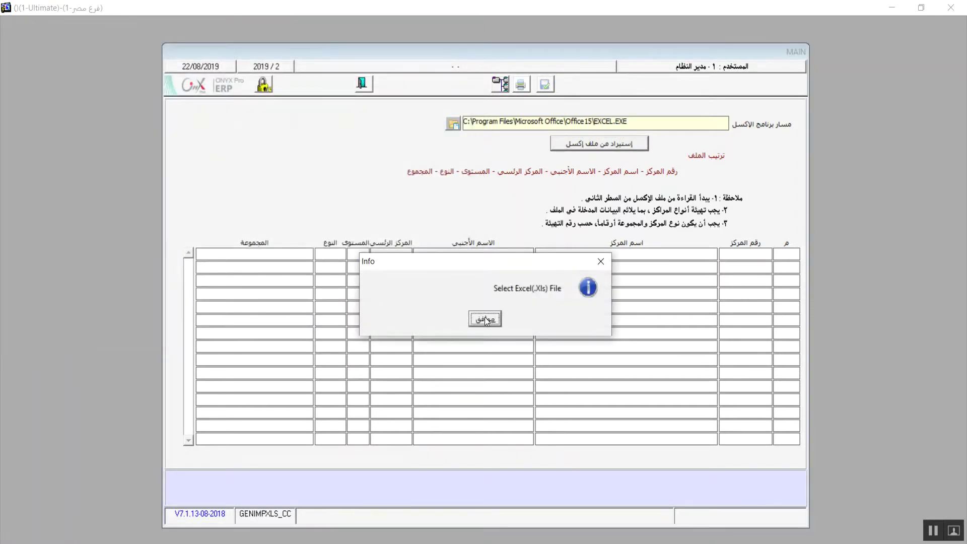
left_click(485, 319)
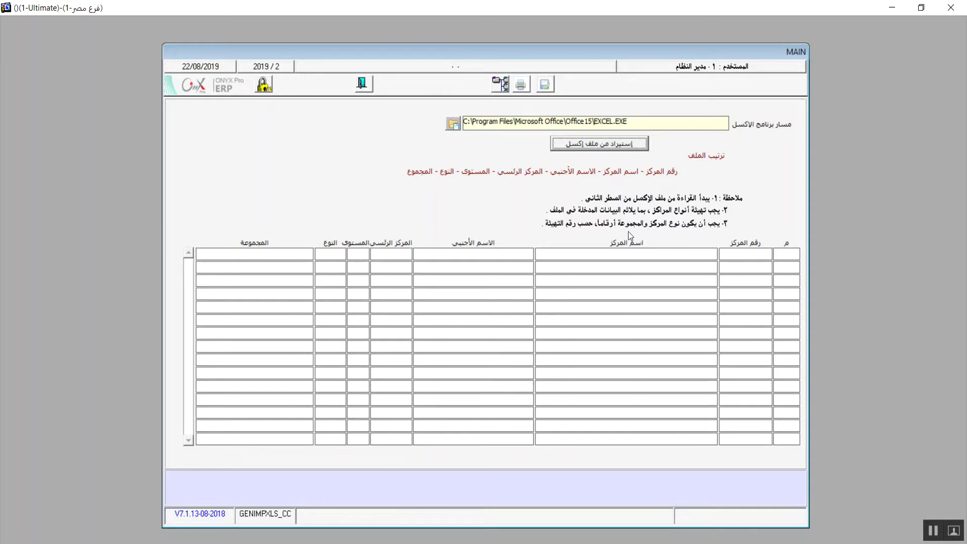
left_click(359, 87)
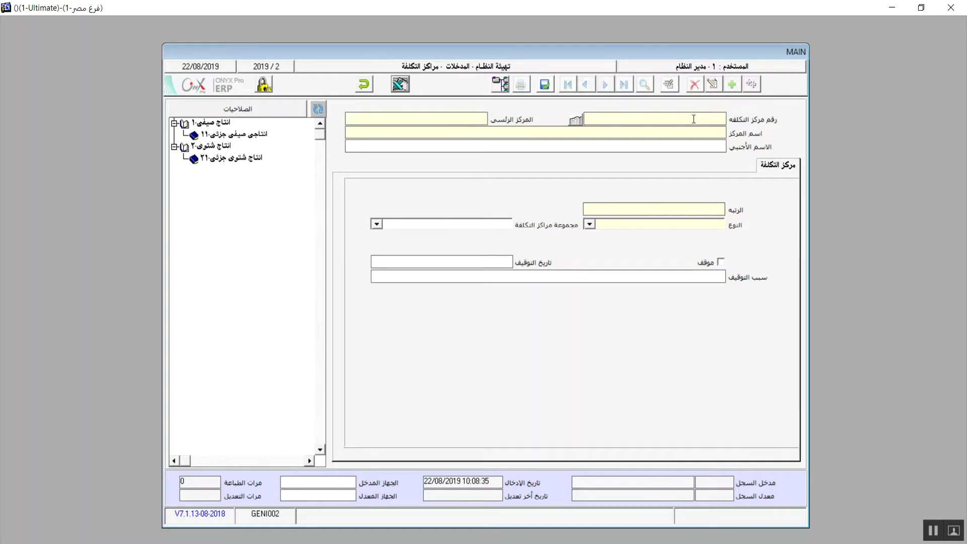
Step: Discard the blank new cost centre record and close the cost centres screen
left_click(362, 87)
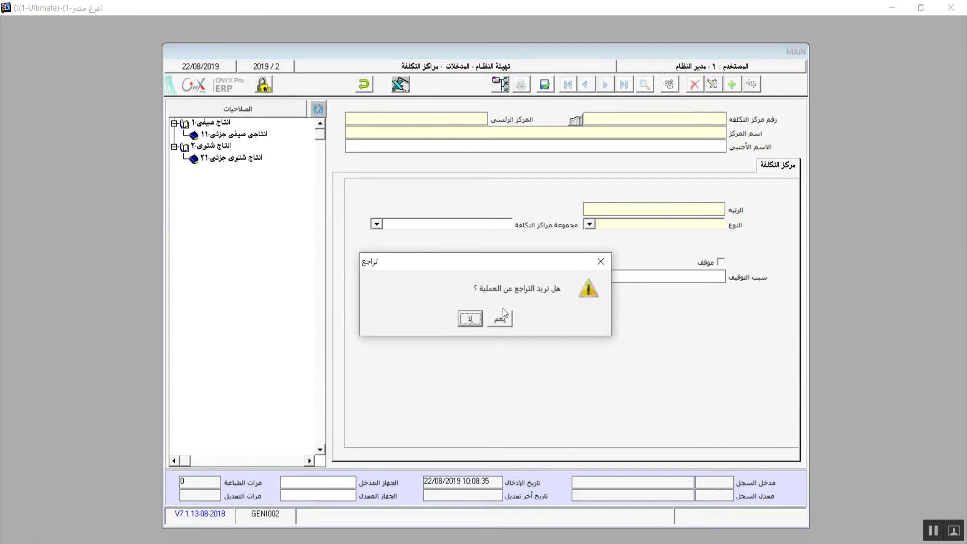
left_click(500, 320)
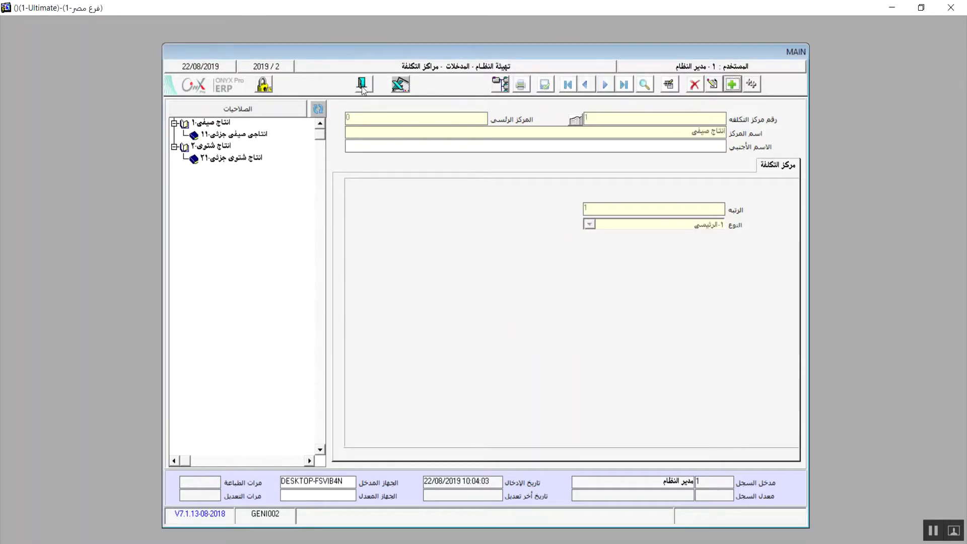
left_click(361, 83)
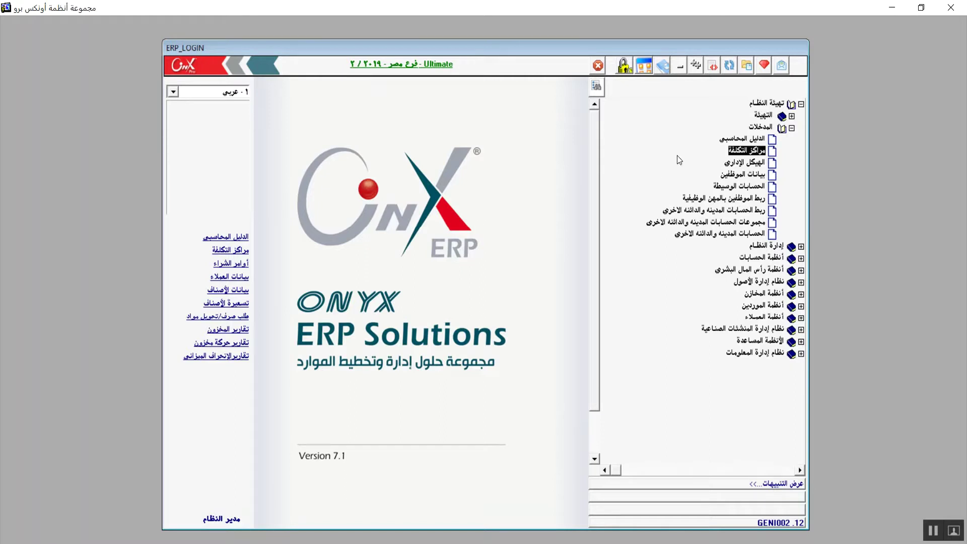
Step: Open the administrative structure screen (الهيكل الإداري) and start structure 1 named "ادارة الاقسام" with parent structure 0
left_click(744, 163)
double_click(744, 162)
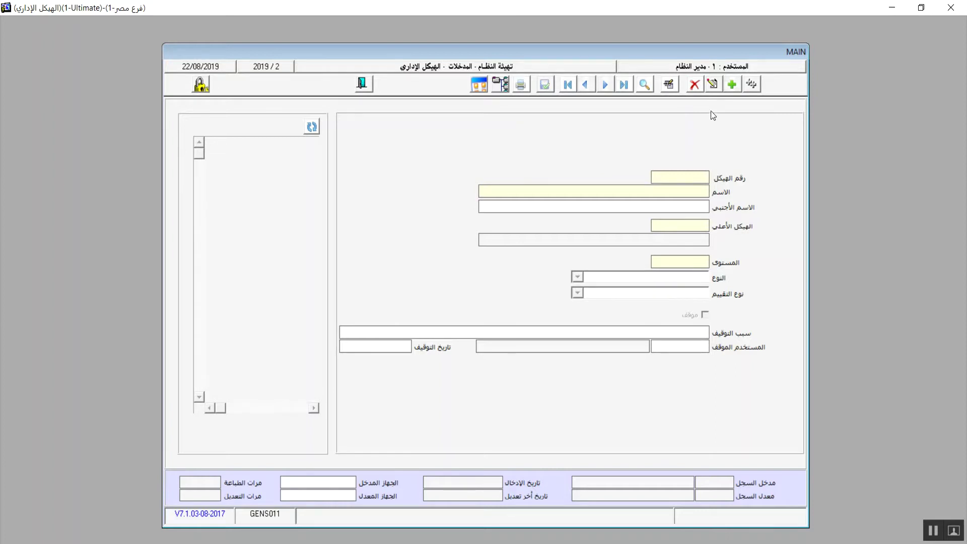
left_click(732, 86)
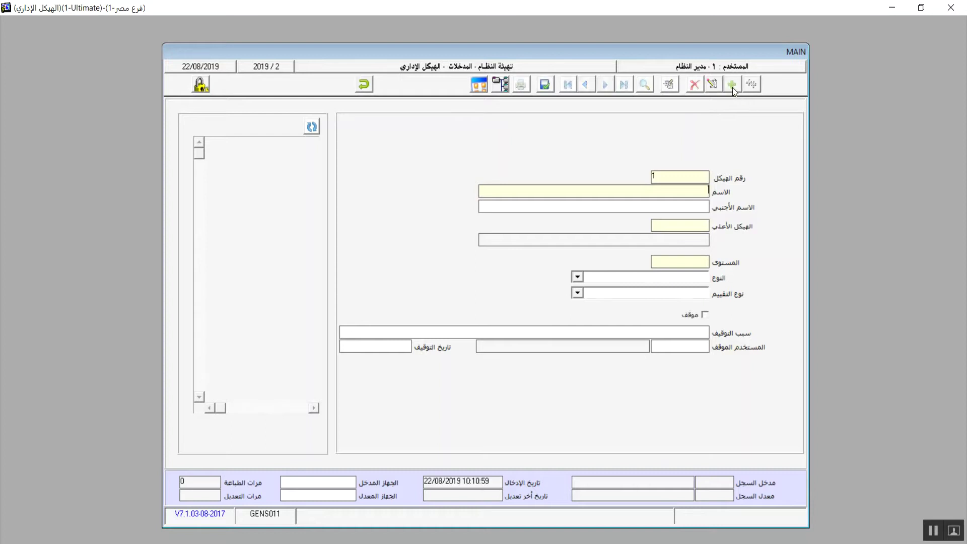
left_click(663, 177)
left_click(665, 189)
type("ادارة الاقسام")
left_click(697, 205)
type("0")
Step: Save structure 1 with type 1-الادارة العامة and evaluation type 4-شهري (monthly)
left_click(581, 276)
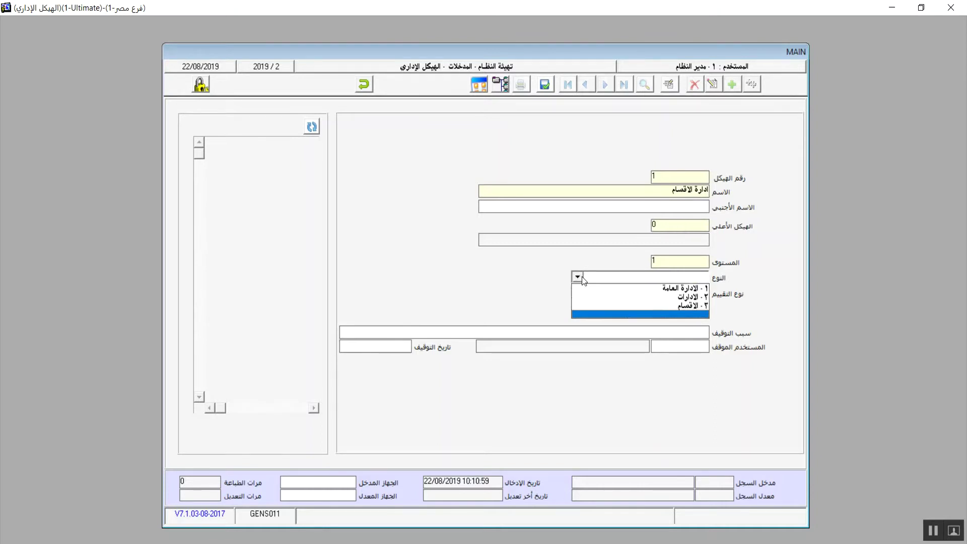
left_click(692, 289)
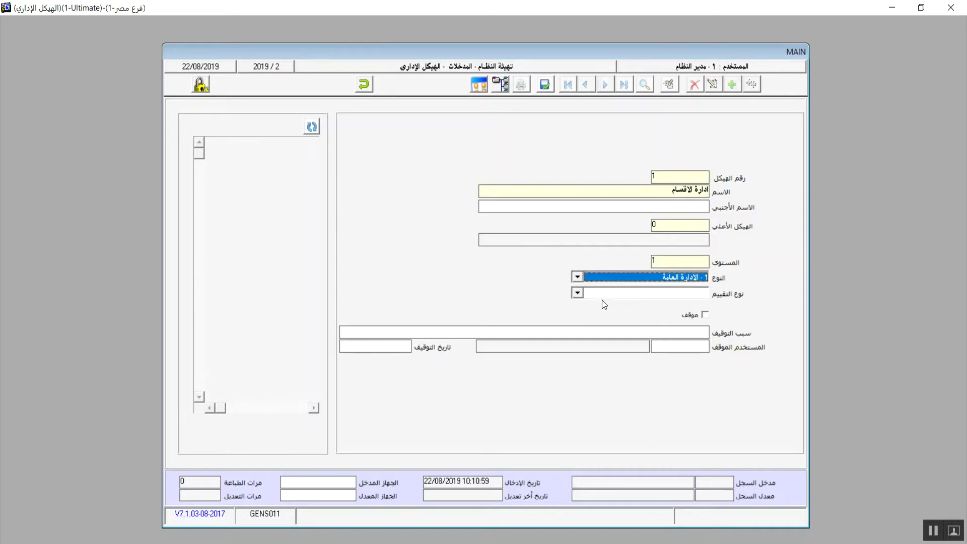
left_click(578, 277)
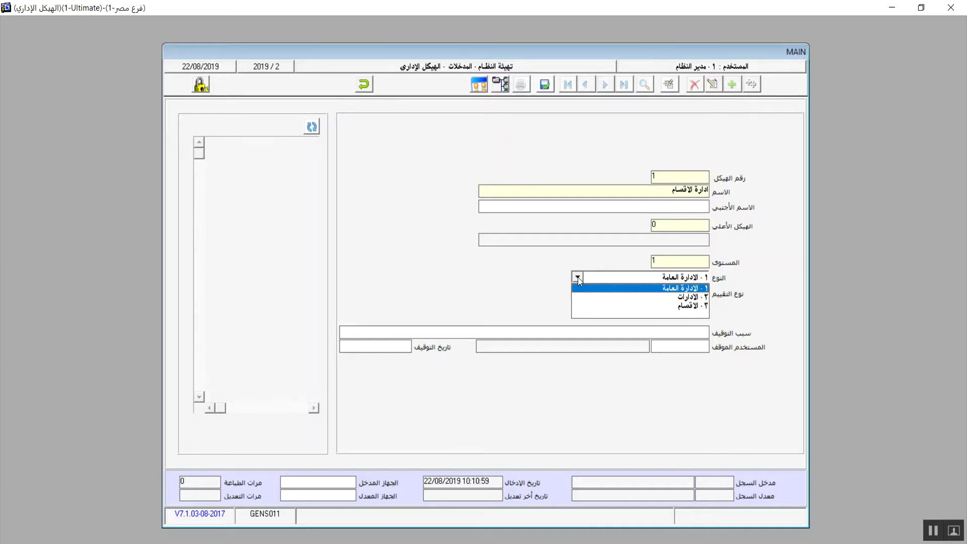
key("Tab")
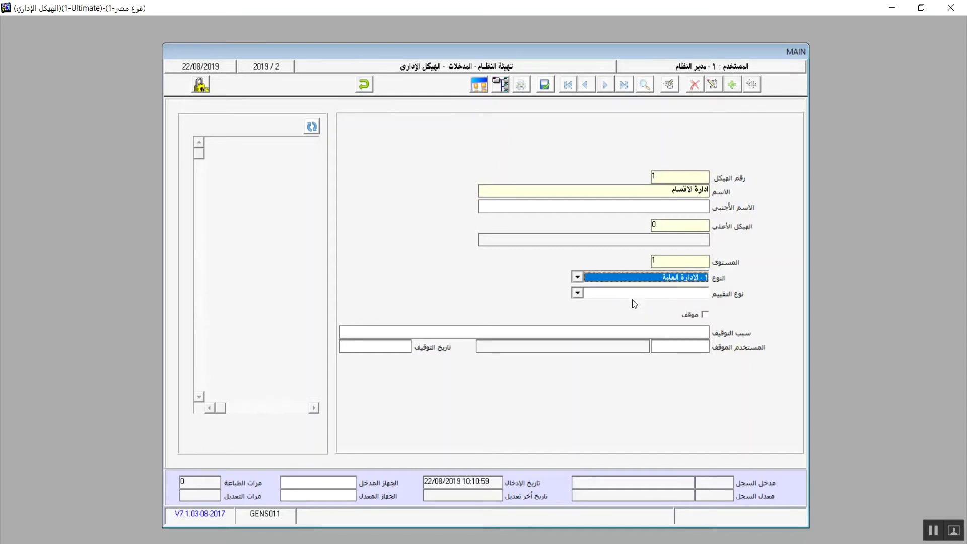
left_click(577, 292)
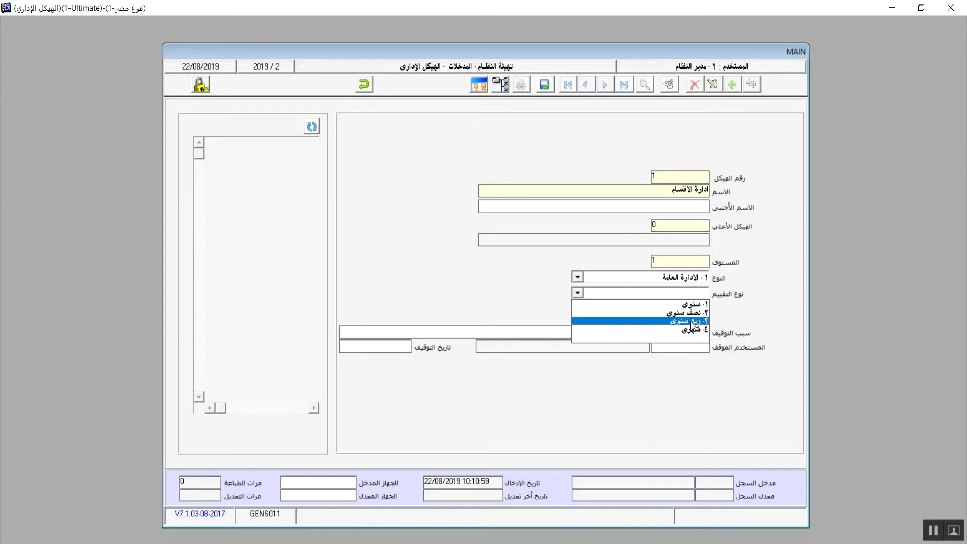
left_click(689, 328)
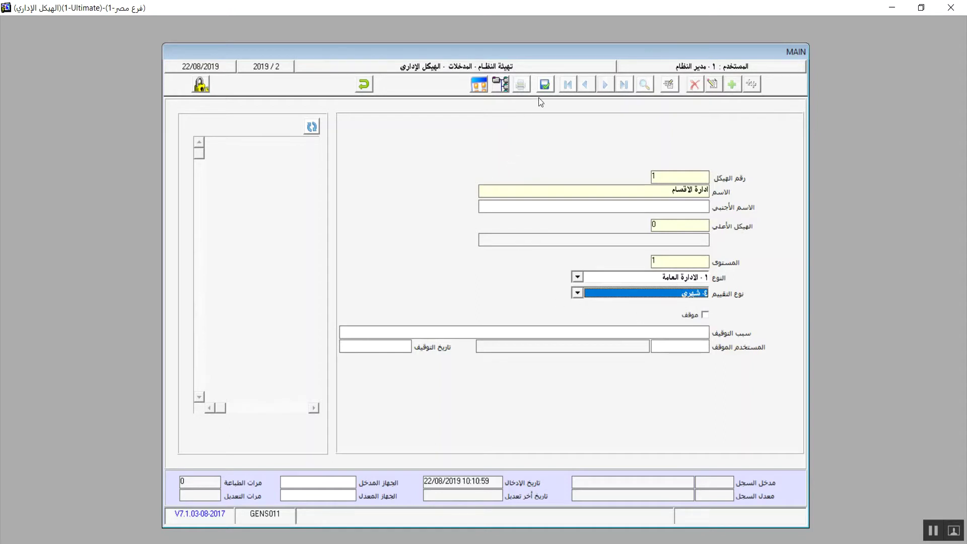
left_click(544, 84)
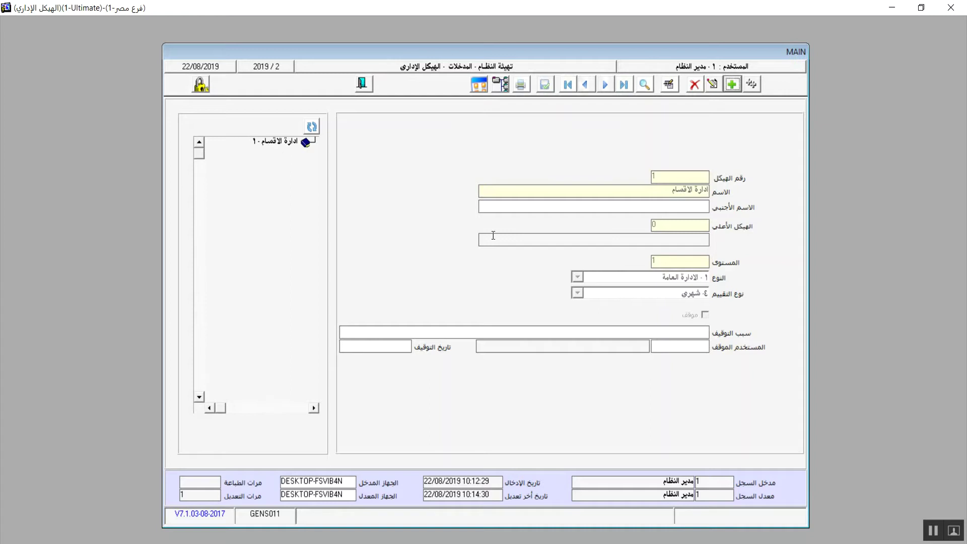
Step: Start a new structure numbered 2, named "الادارة المالية", under parent structure 1
left_click(730, 86)
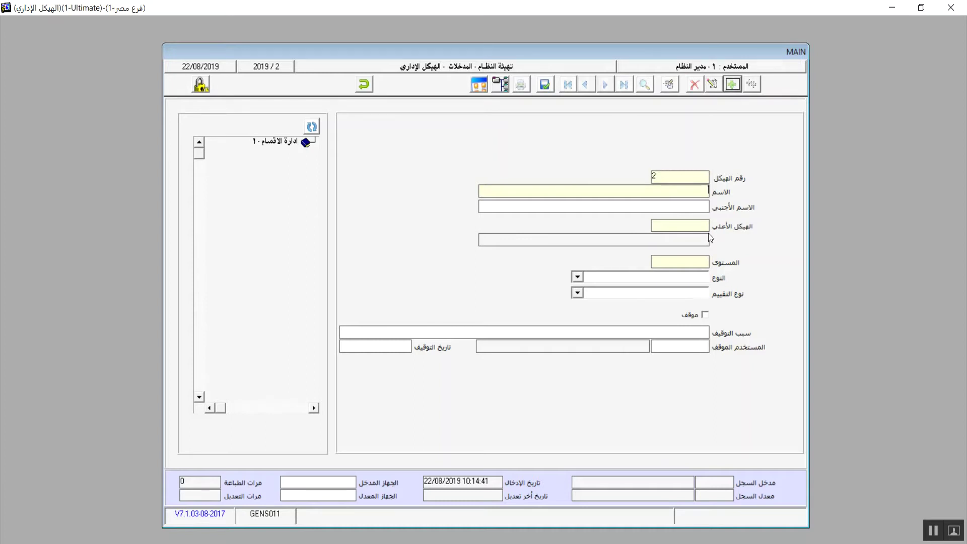
type("الادارة المالية")
left_click(697, 207)
type("1")
left_click(691, 262)
Step: Set structure 2's type to 2-الادارات and its evaluation type to 4-شهري (monthly)
left_click(577, 276)
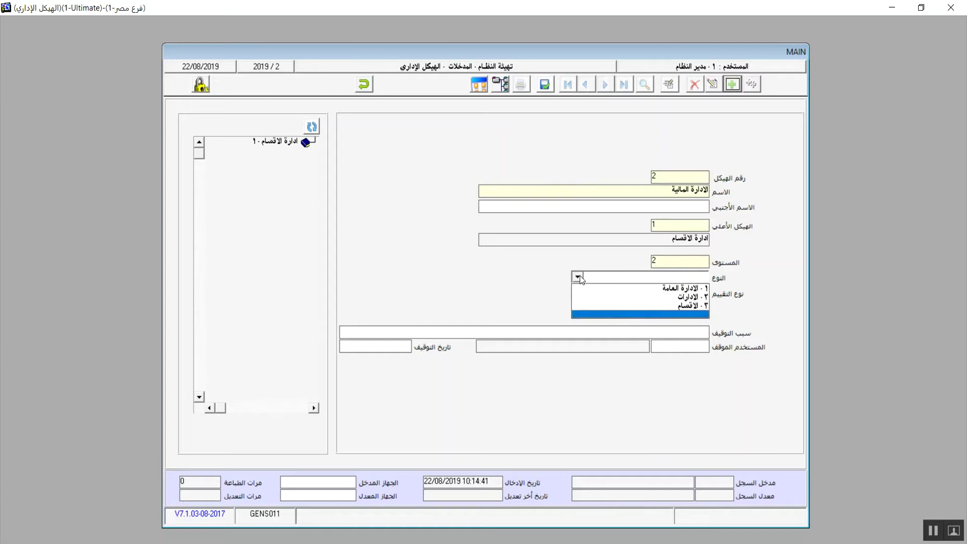
left_click(683, 297)
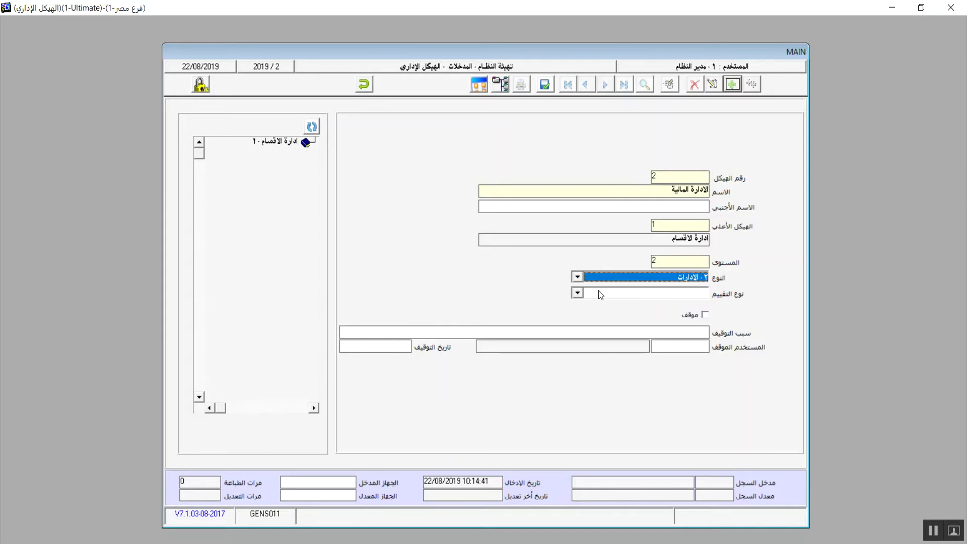
left_click(577, 293)
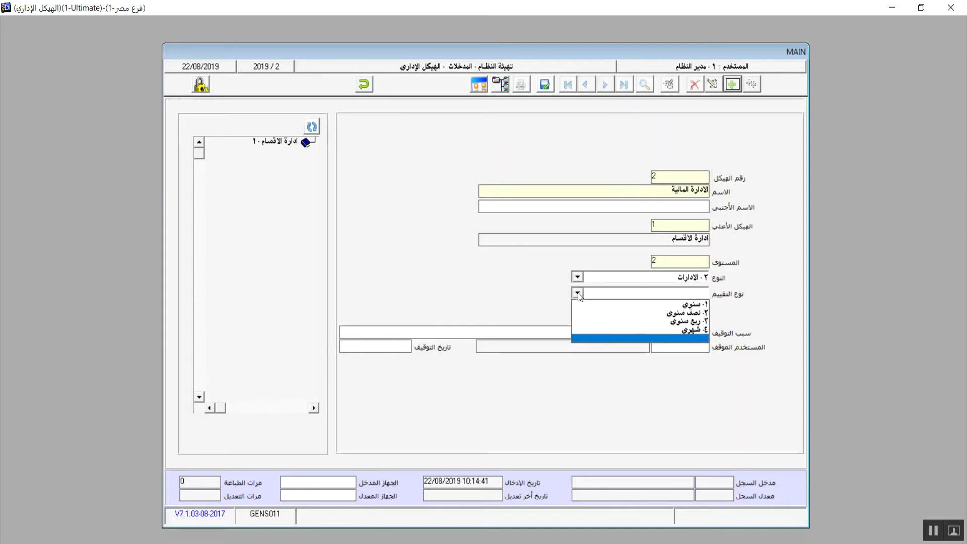
left_click(663, 330)
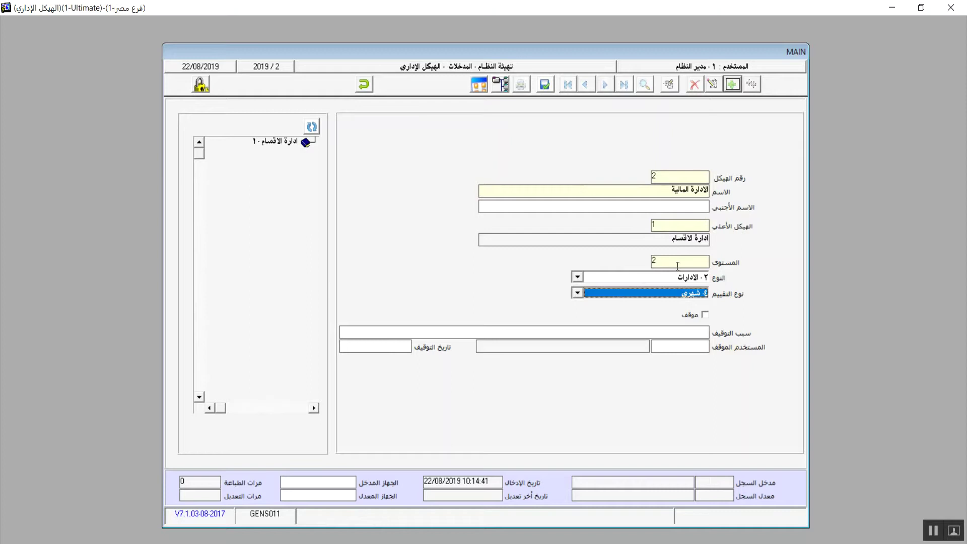
Step: Try the stopped option (موقف) on structure 2 to bring up its stop reason field, and clear the option again
left_click(706, 316)
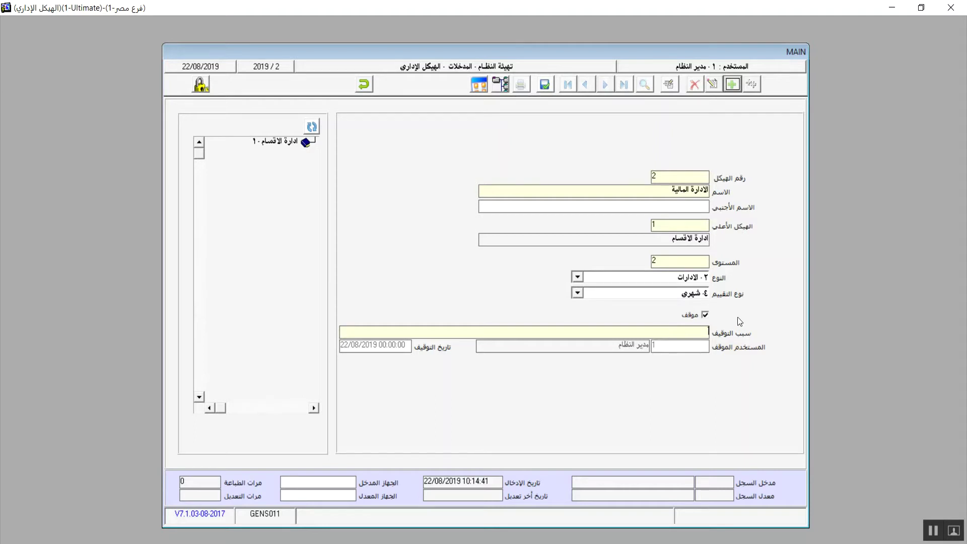
left_click(705, 315)
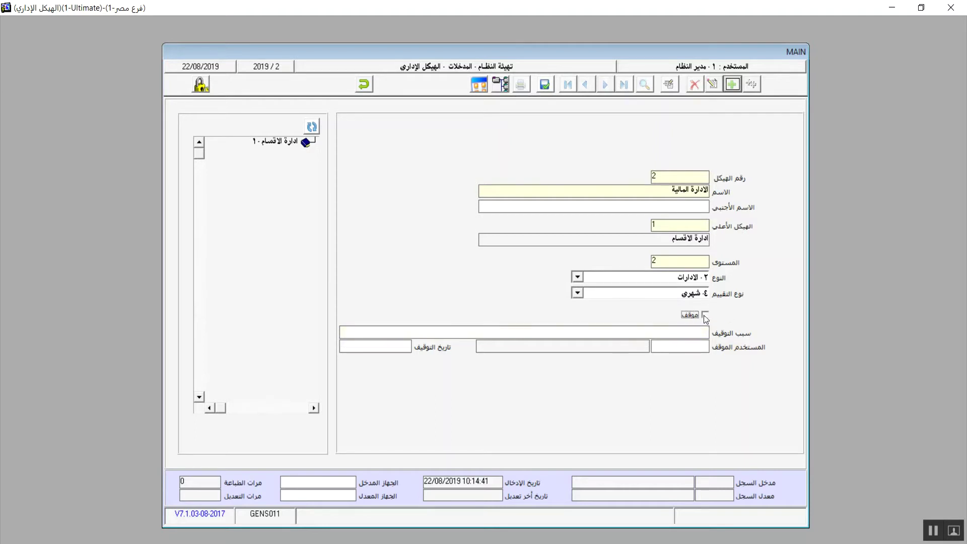
left_click(704, 316)
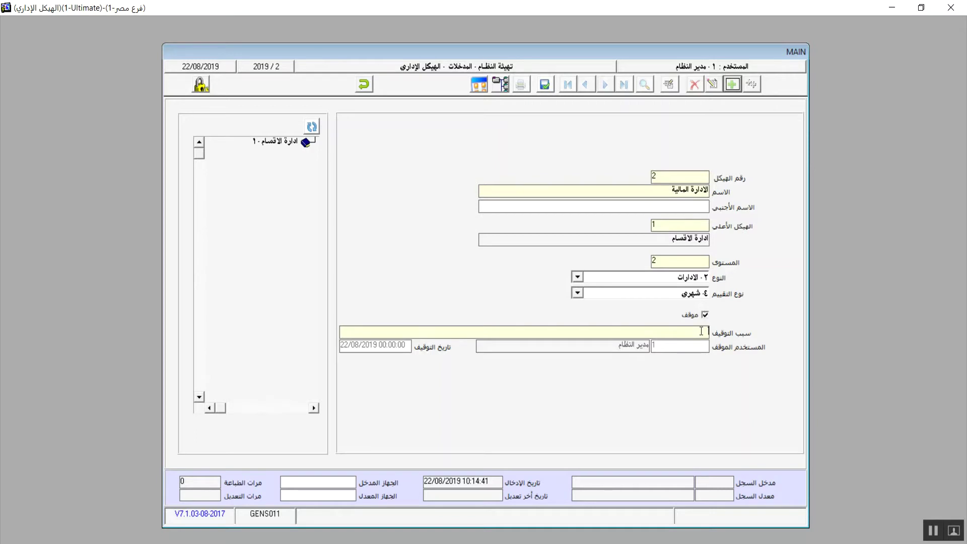
left_click(705, 315)
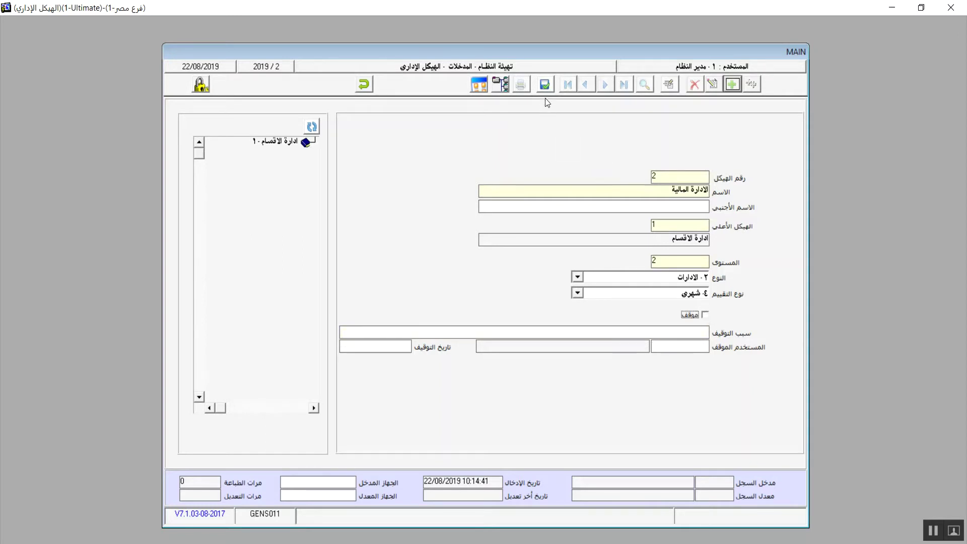
Step: Save structure 2 and refresh the structure tree with the "ادارة الاقسام" branch expanded
left_click(544, 84)
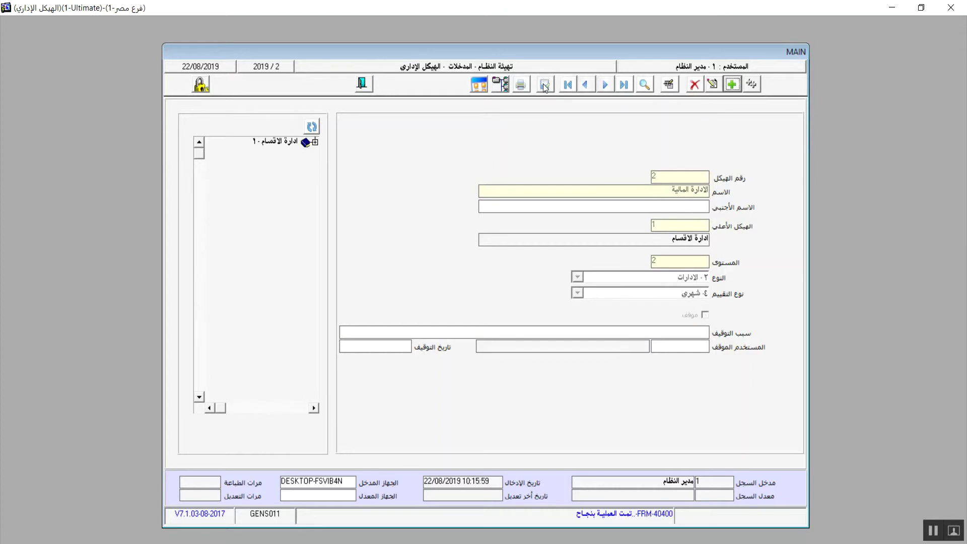
left_click(311, 126)
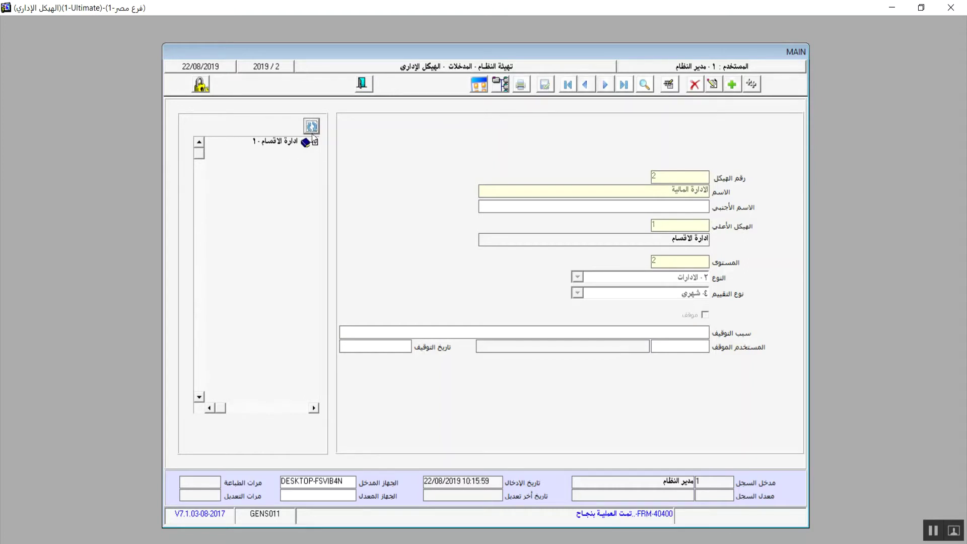
left_click(314, 141)
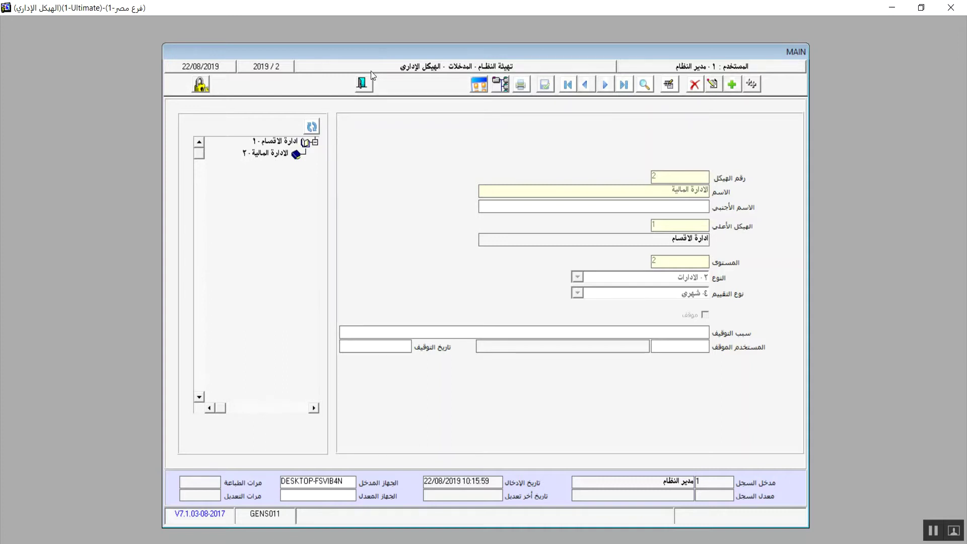
Step: Close the administrative structure screen and open the employee data screen (بيانات الموظفين)
left_click(364, 84)
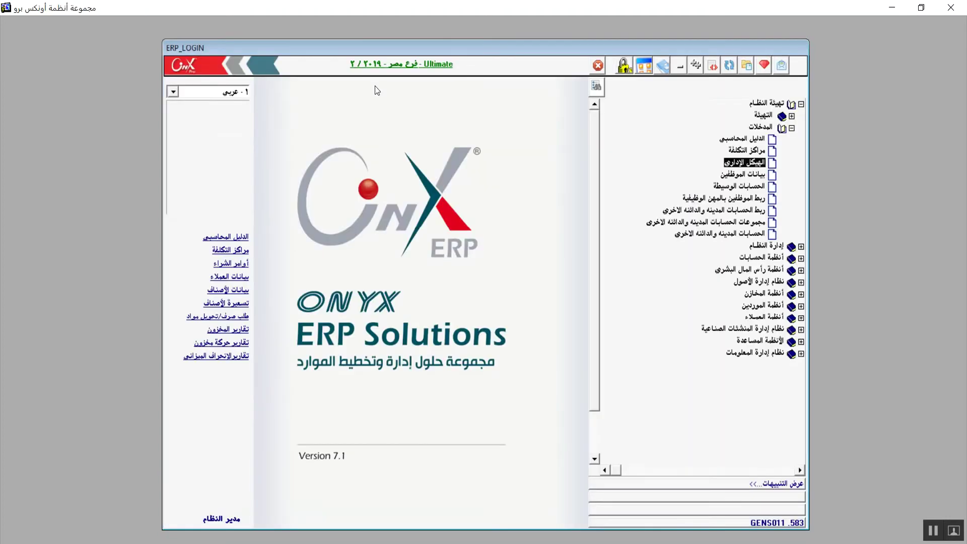
double_click(734, 176)
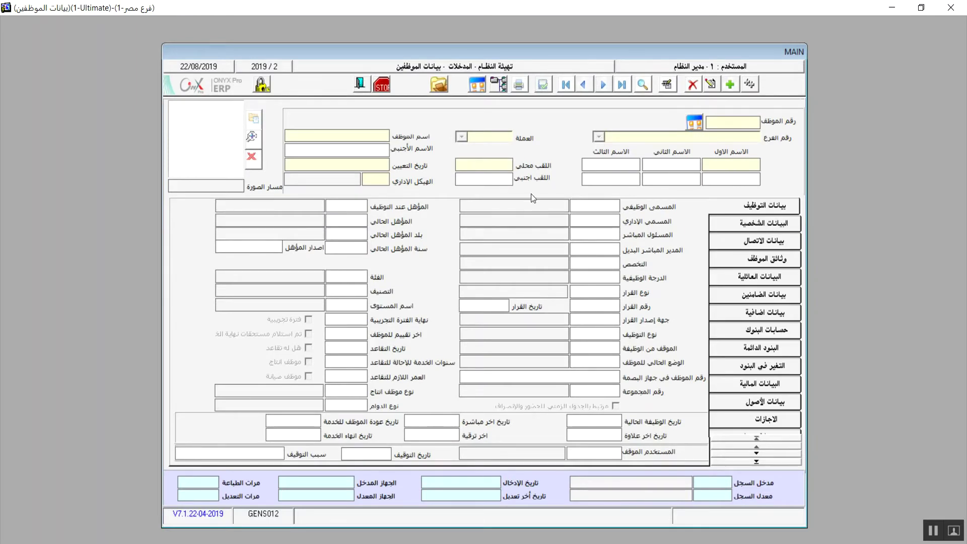
Step: Close the employee data screen and open the intermediate accounts screen (الحسابات الوسيطة)
left_click(363, 84)
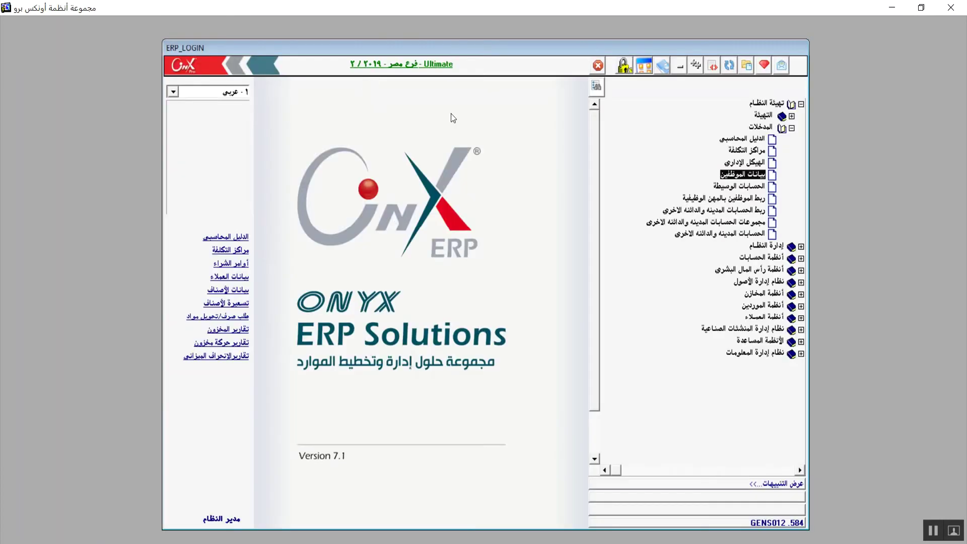
left_click(746, 188)
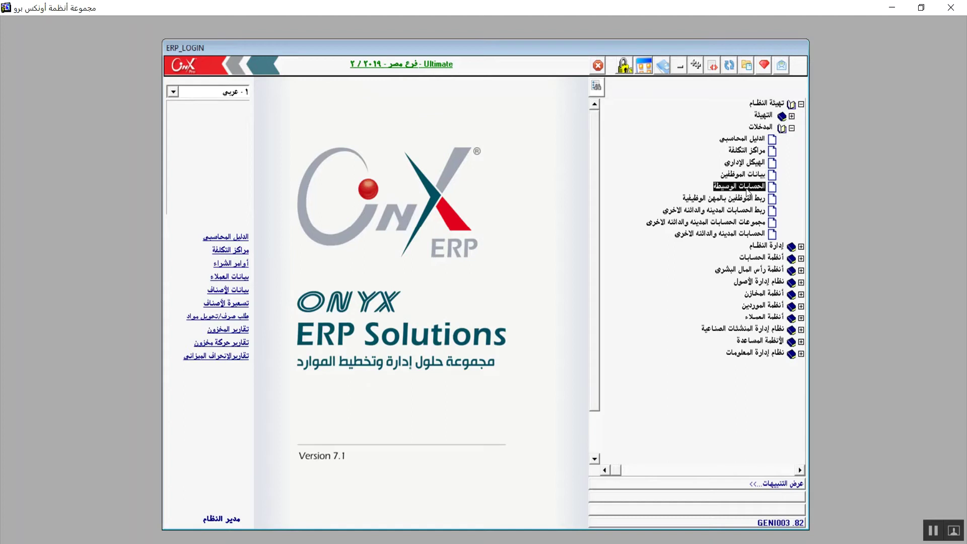
double_click(746, 189)
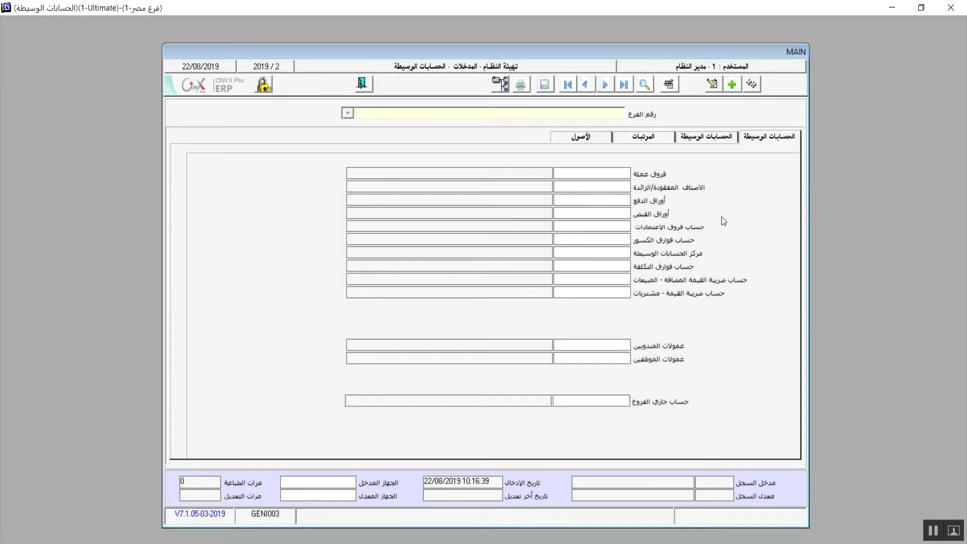
Step: Start a second ERP session and sign in with the preset year 2019 and branch 1-فرع مصر
right_click(715, 543)
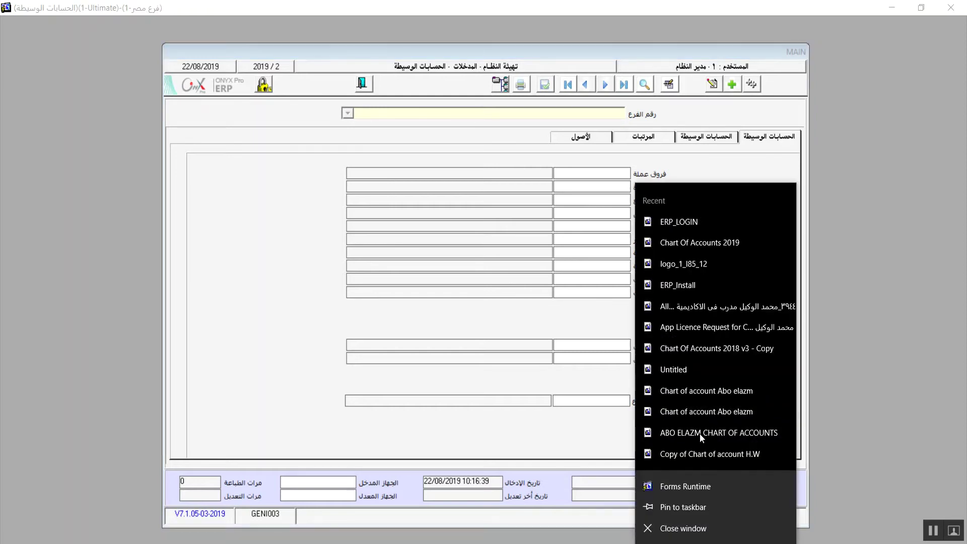
left_click(687, 228)
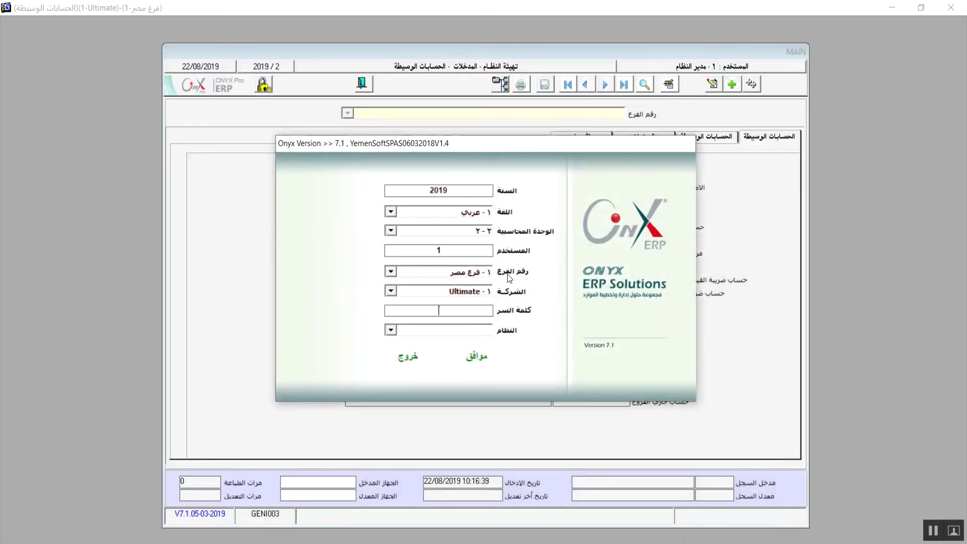
key("Return")
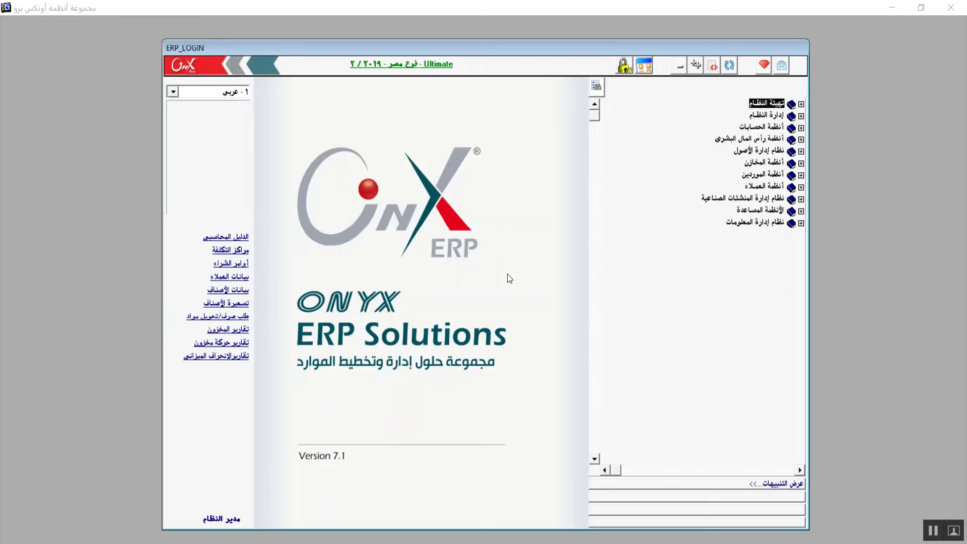
Step: Open the general variables screen (المتغيرات العامة) from the التهيئة branch of تهيئة النظام
left_click(801, 104)
left_click(792, 116)
left_click(755, 128)
double_click(755, 129)
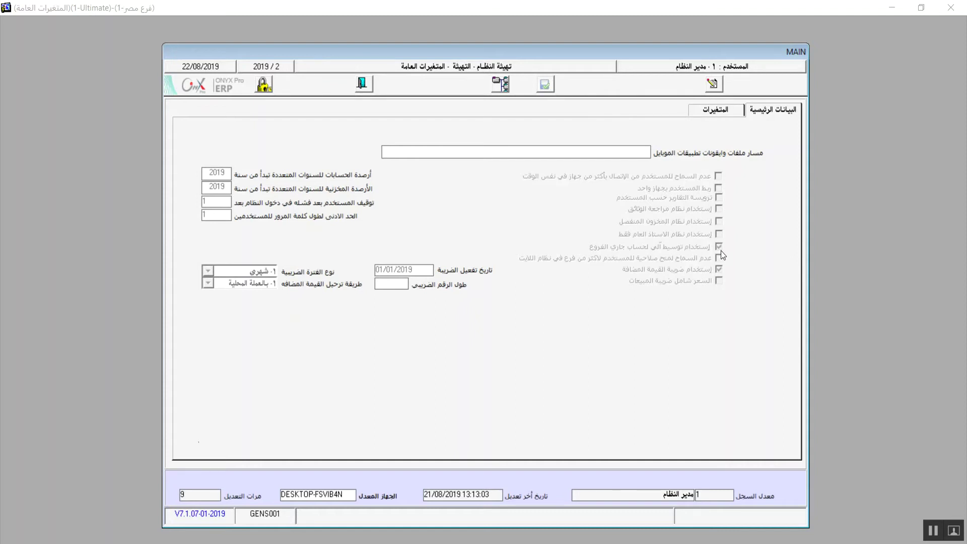
Step: View the general variables in edit mode, discard the edit and switch back to the intermediate accounts window
left_click(712, 84)
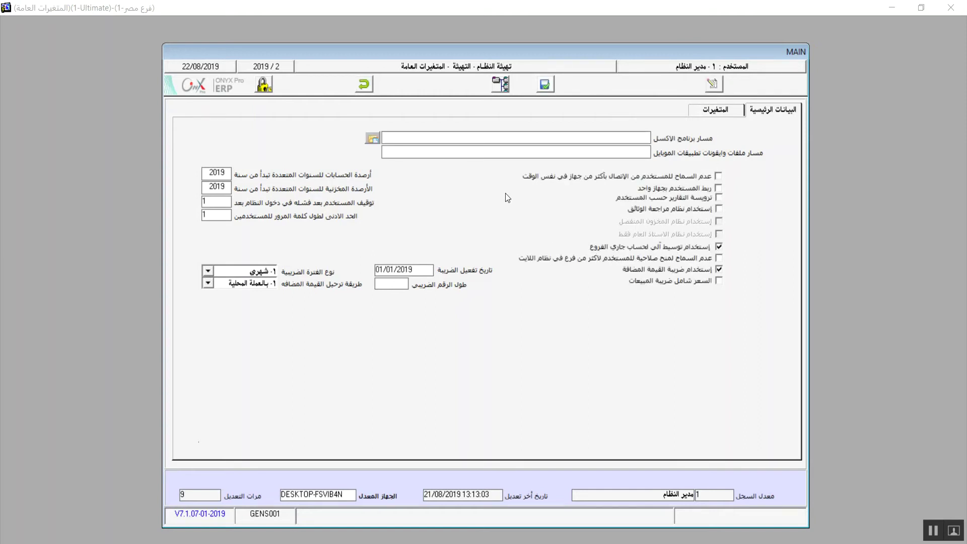
left_click(364, 84)
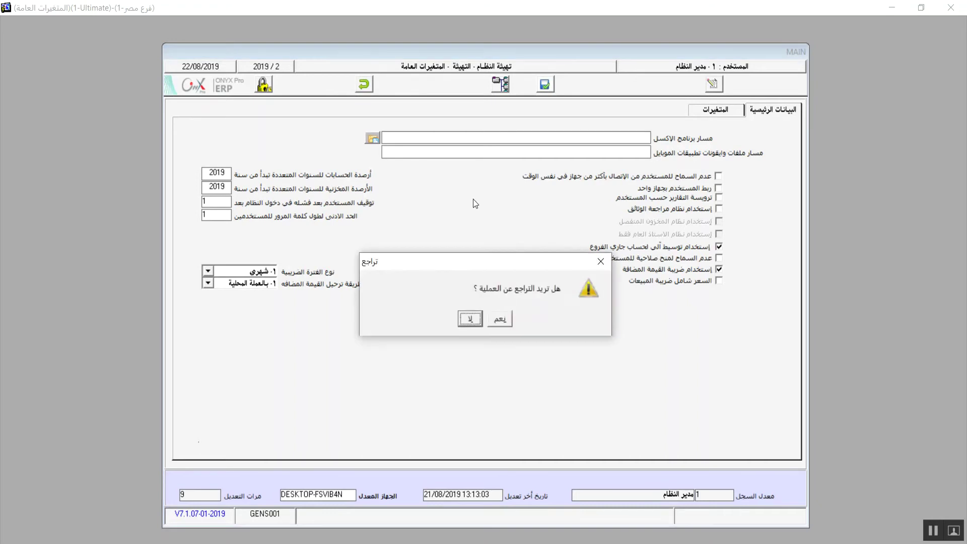
left_click(506, 324)
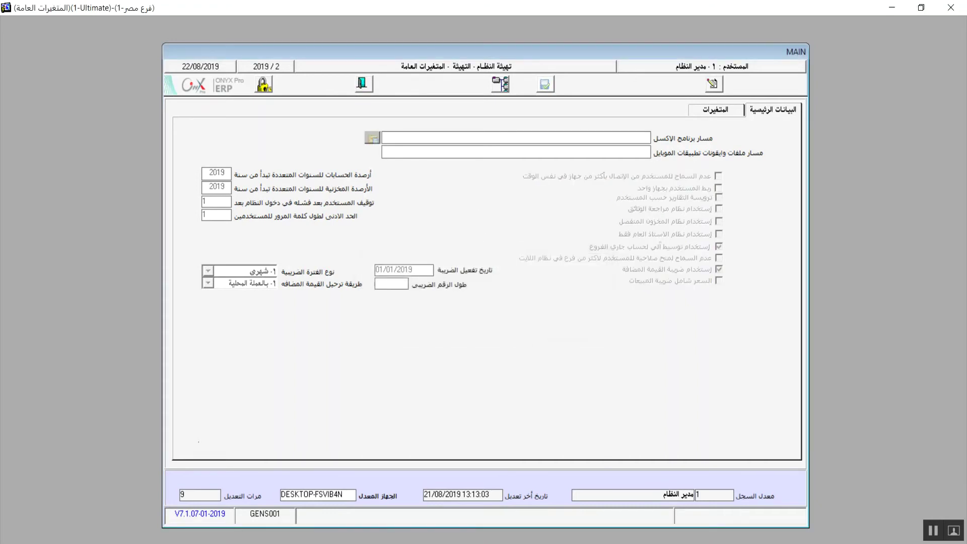
left_click(688, 497)
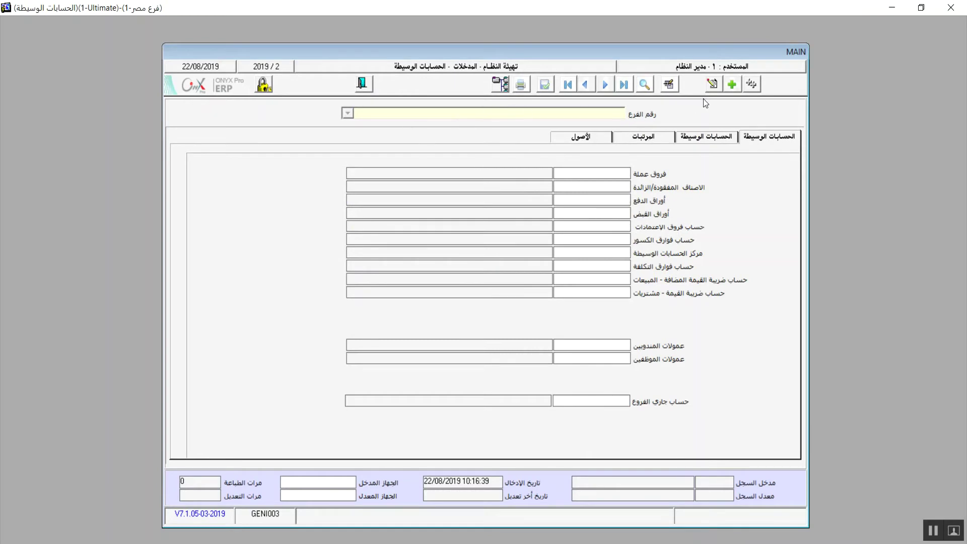
Step: Add a new intermediate accounts record for branch 1-فرع مصر
left_click(732, 85)
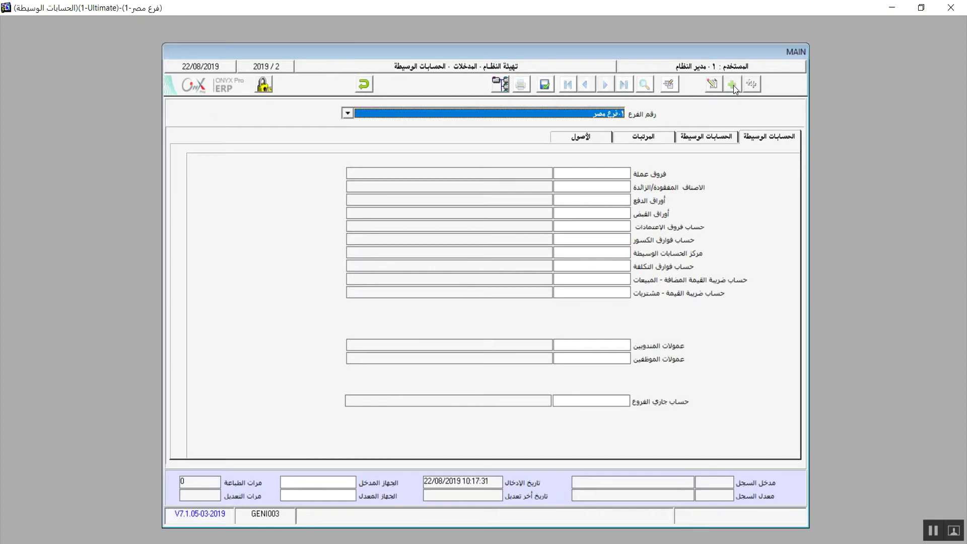
left_click(348, 114)
left_click(348, 113)
left_click(349, 114)
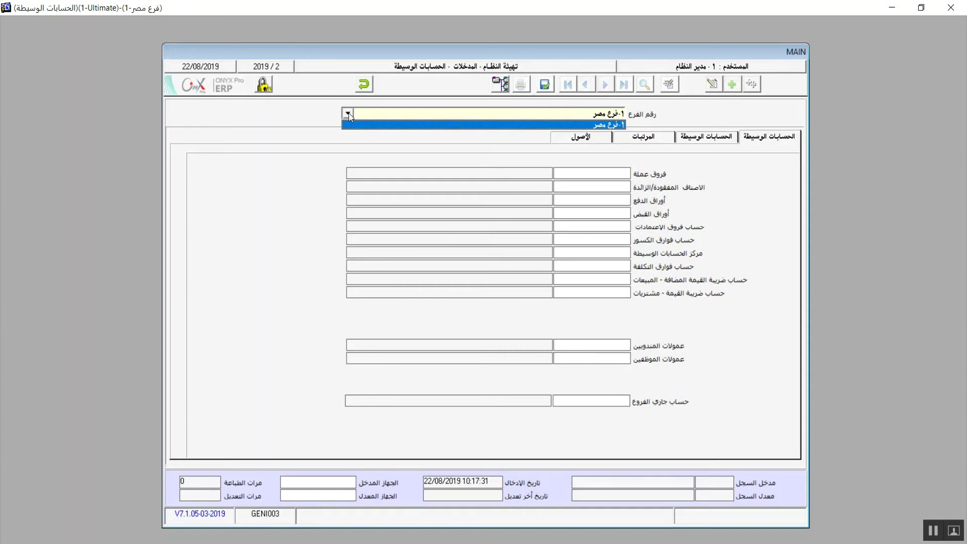
left_click(348, 112)
left_click(349, 112)
left_click(349, 113)
left_click(348, 113)
left_click(606, 125)
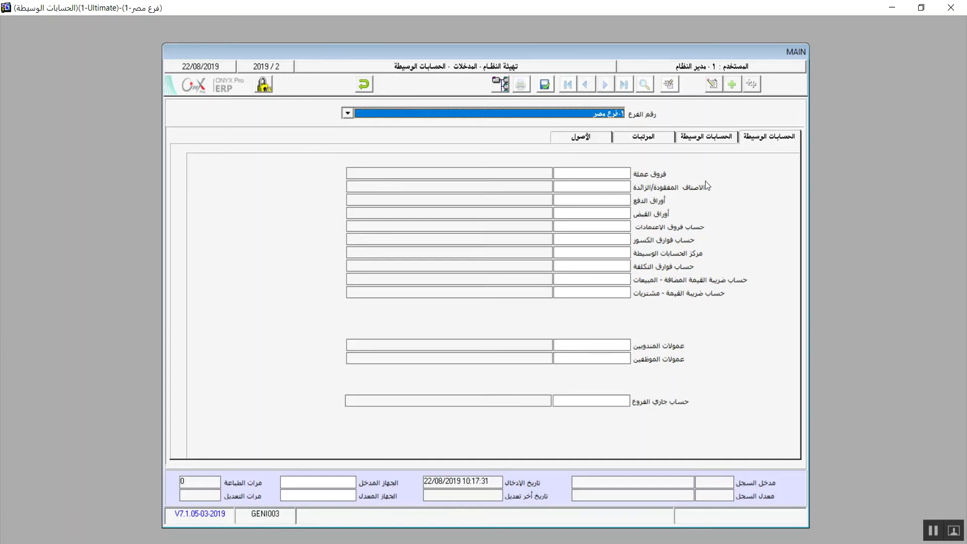
Step: Search the accounts list for "دفع" and assign account 2120001 (أوراق دفع بنك QNB) to the notes payable field (أوراق الدفع)
left_click(611, 202)
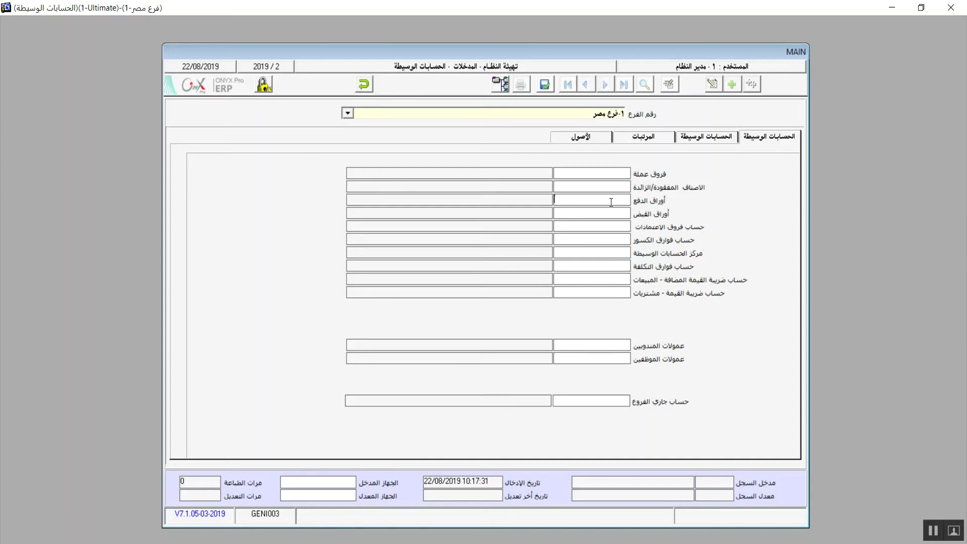
double_click(611, 202)
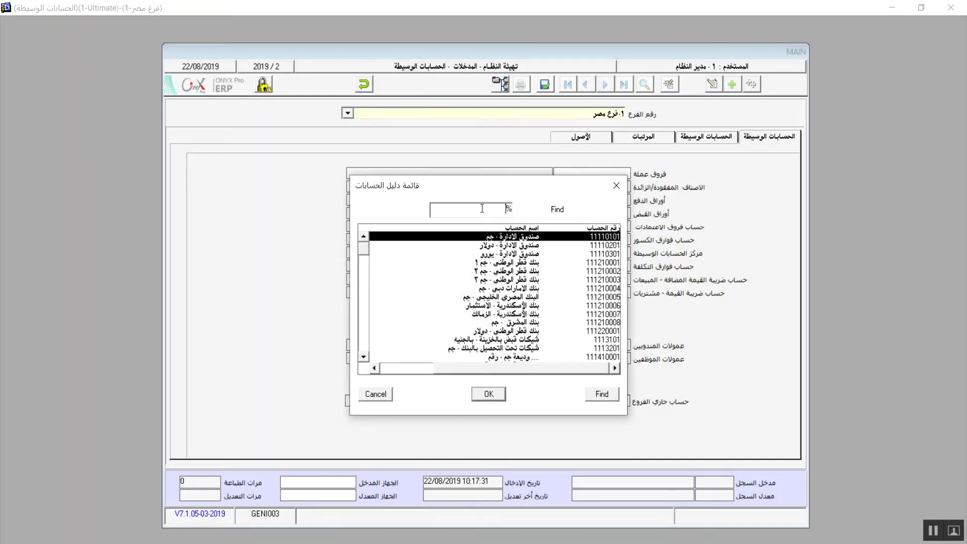
type("دفع")
left_click(601, 395)
double_click(543, 240)
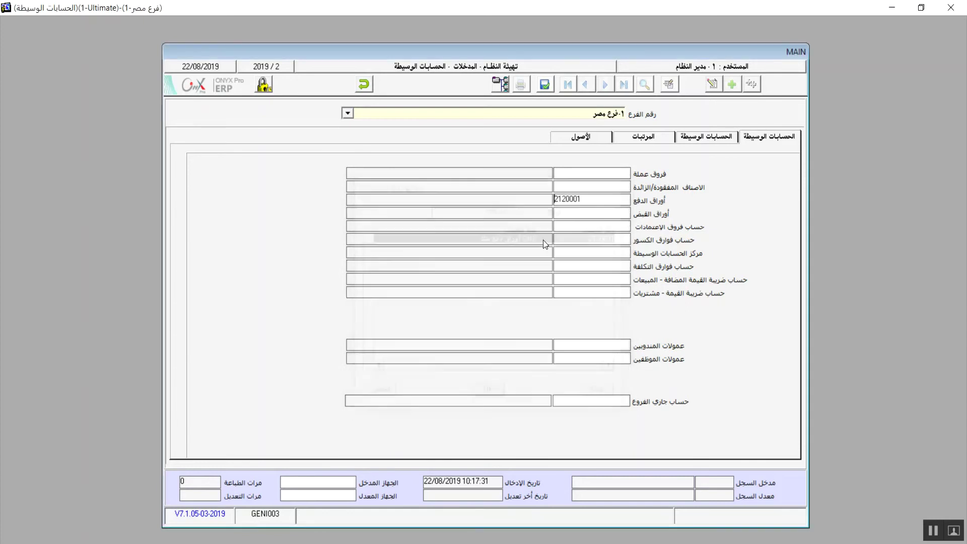
left_click(588, 211)
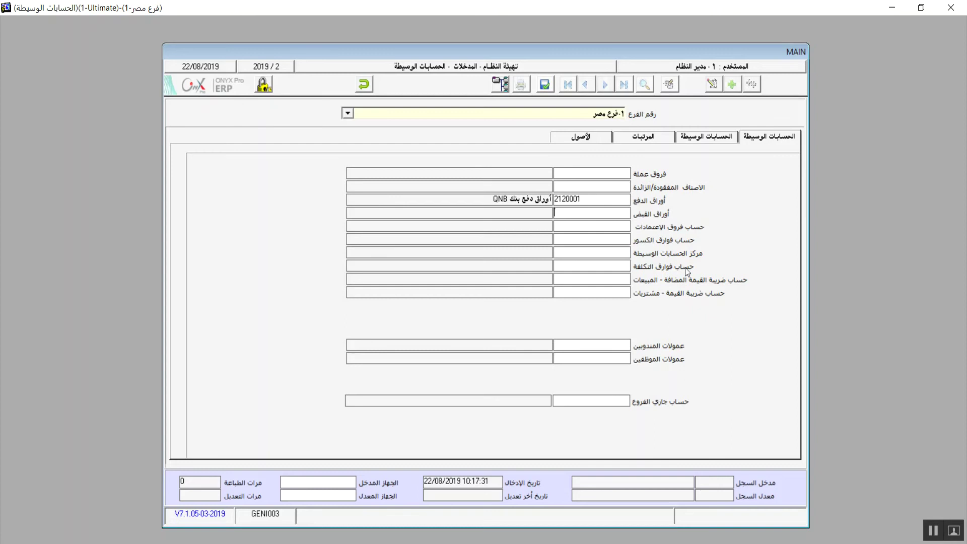
Step: Examine the second intermediate accounts page, the salaries page (المرتبات) with its account lookup, and the assets page (الأصول)
left_click(710, 138)
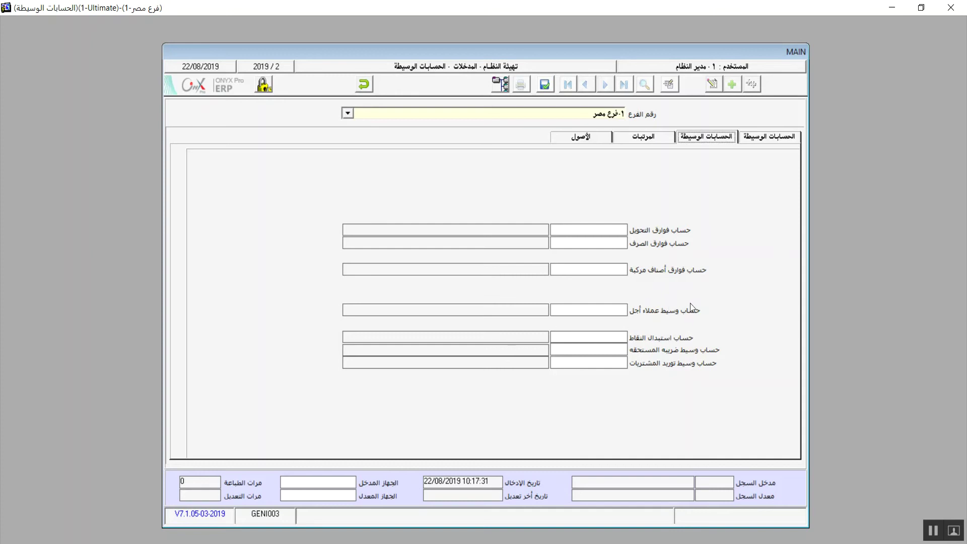
left_click(654, 138)
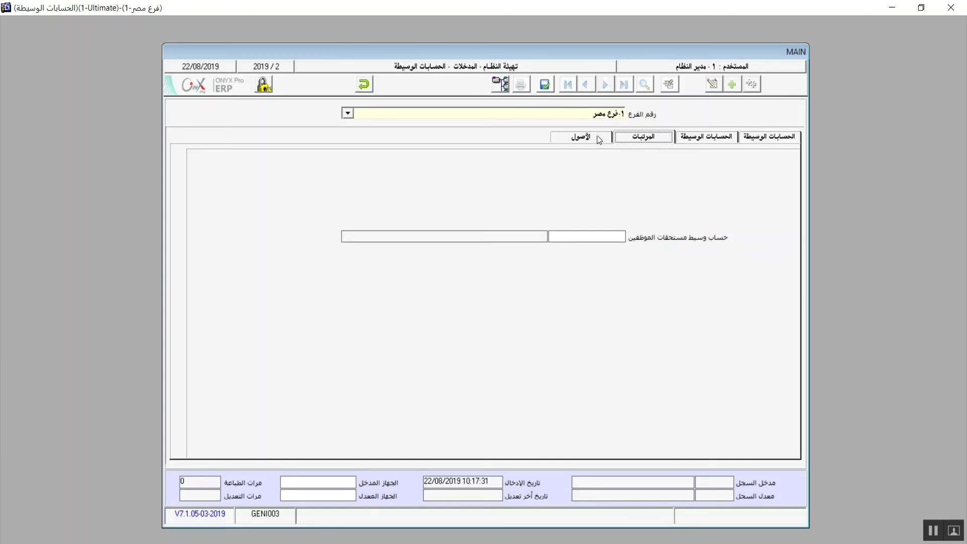
left_click(609, 237)
key("F9")
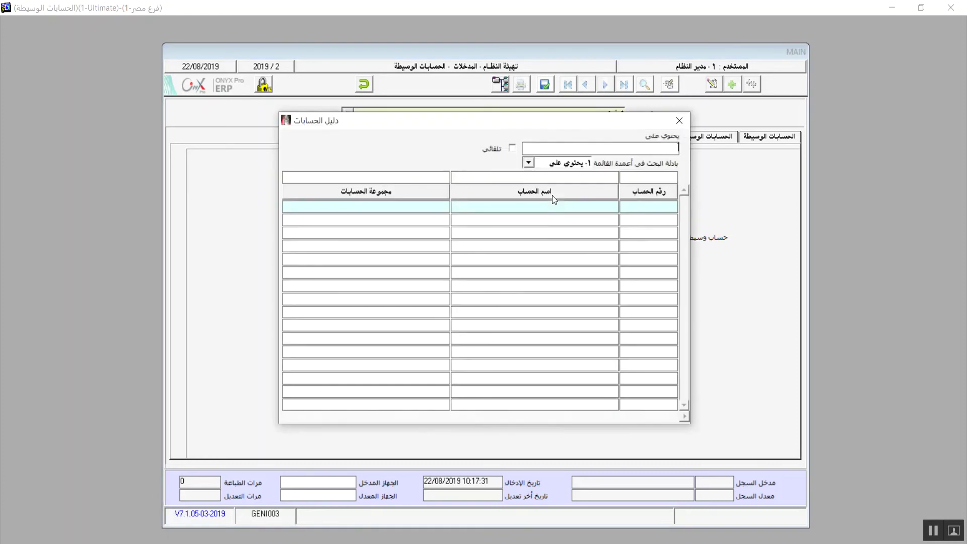
left_click(677, 119)
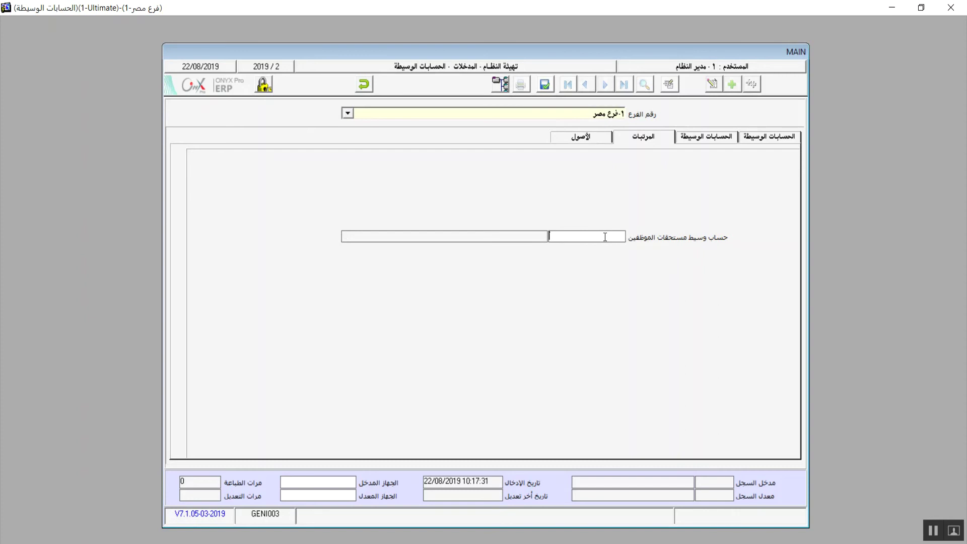
left_click(579, 139)
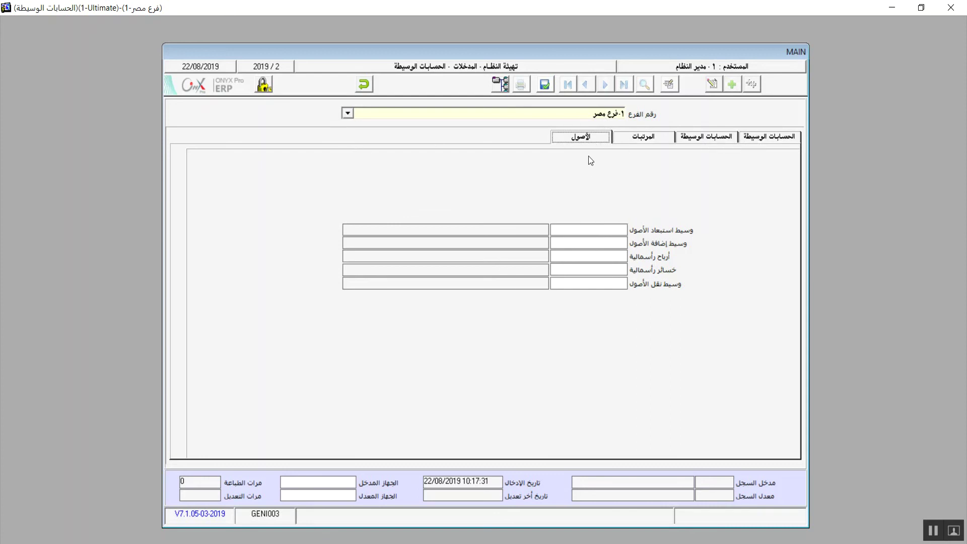
left_click(756, 140)
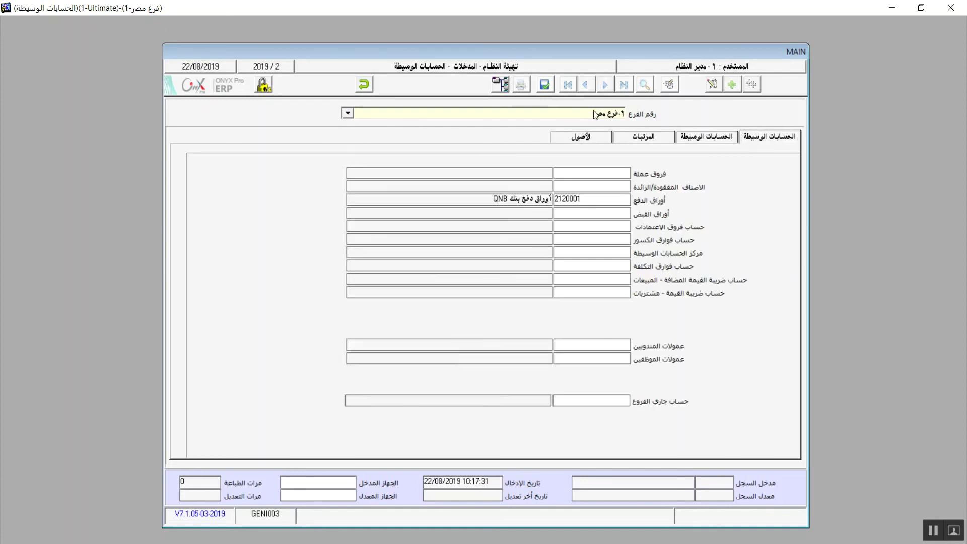
Step: Save the intermediate accounts record and open the screen linking employees to job professions (ربط الموظفين بالمهن الوظيفية)
left_click(544, 84)
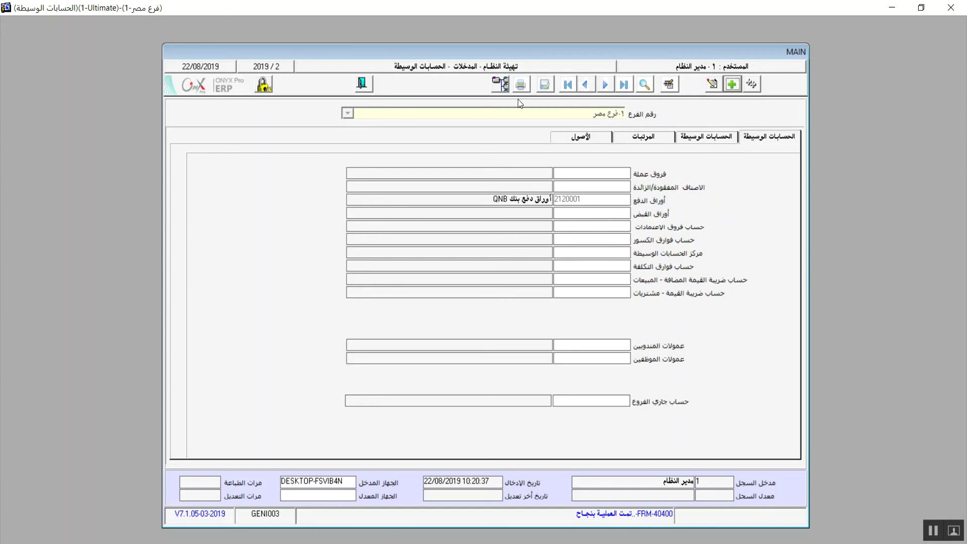
left_click(365, 83)
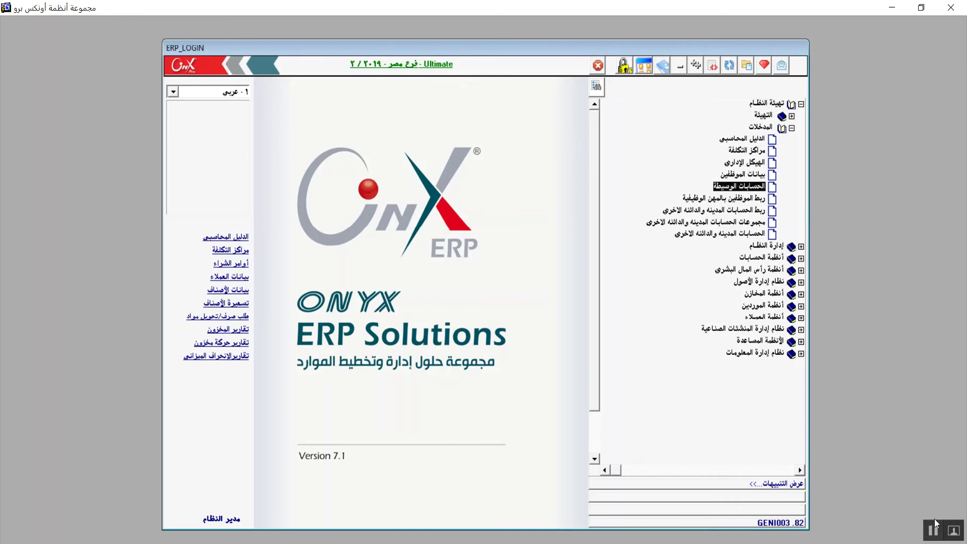
double_click(744, 198)
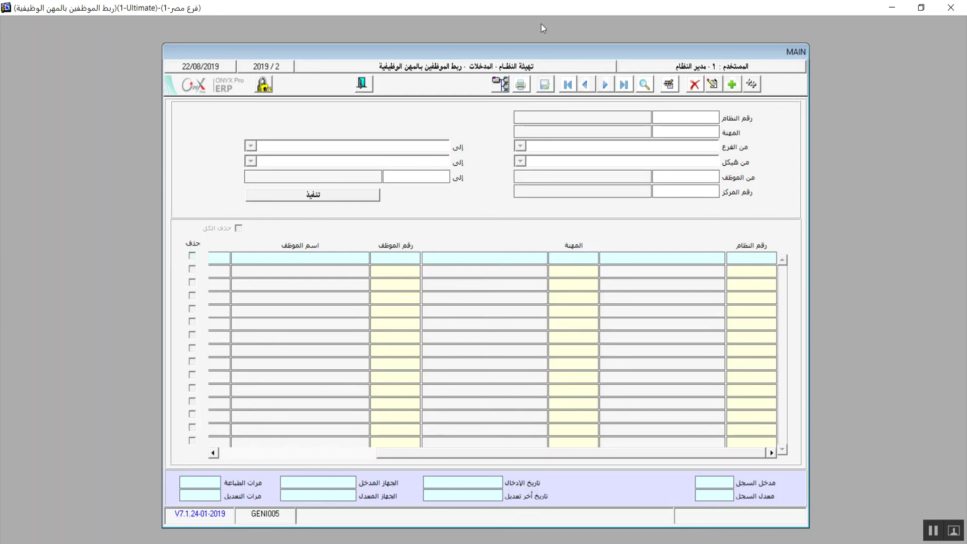
Step: Close the employee linking screen and go through the entries for other debit and credit accounts, ending on ربط الحسابات المدينه والدائنه الاخرى
left_click(370, 84)
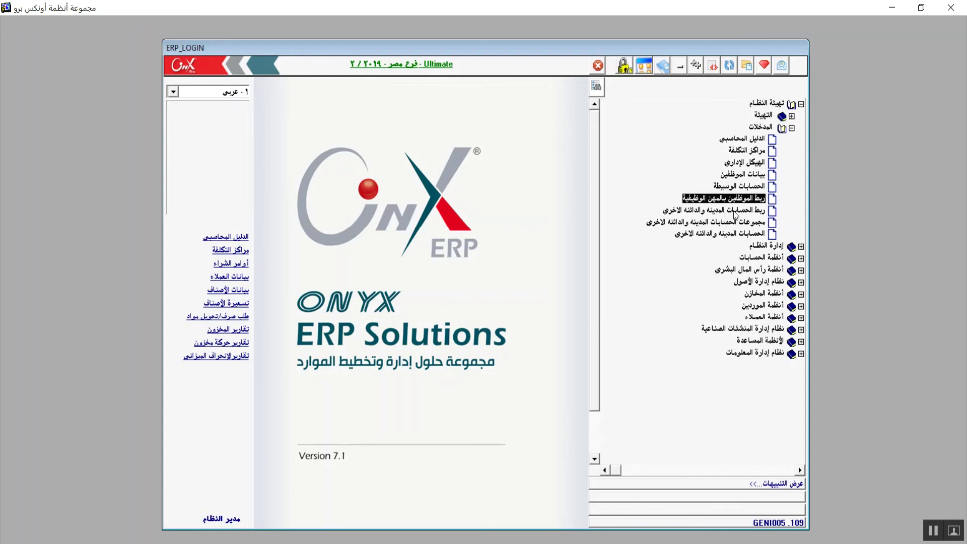
left_click(735, 212)
left_click(734, 223)
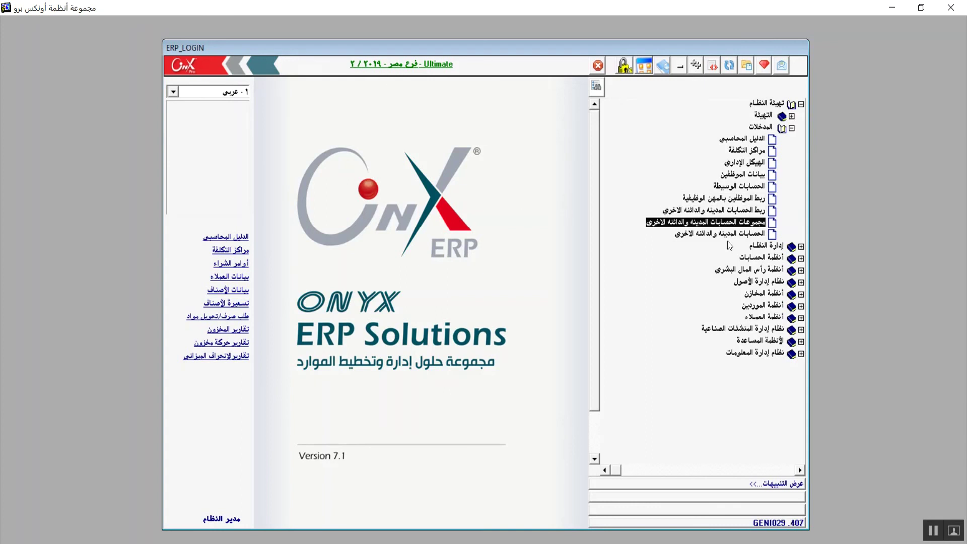
left_click(730, 234)
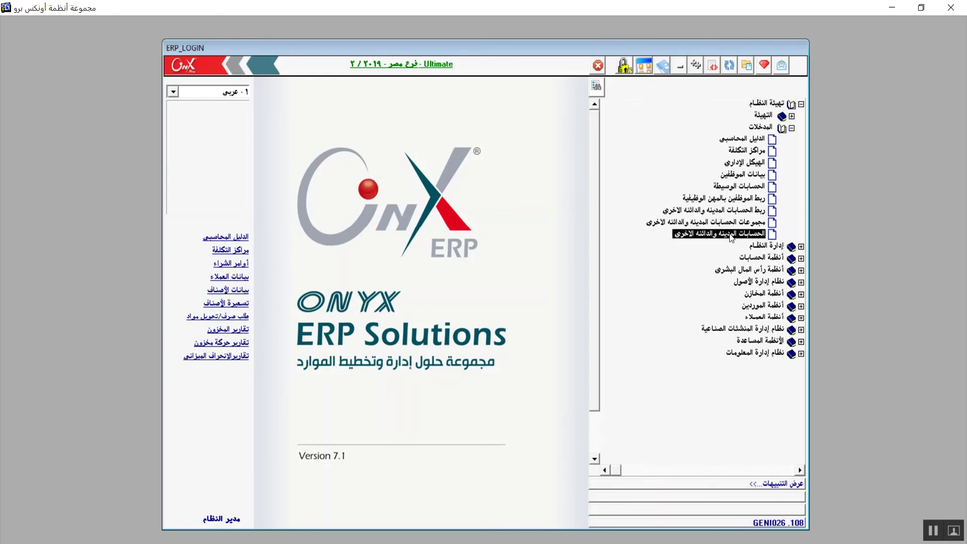
left_click(736, 212)
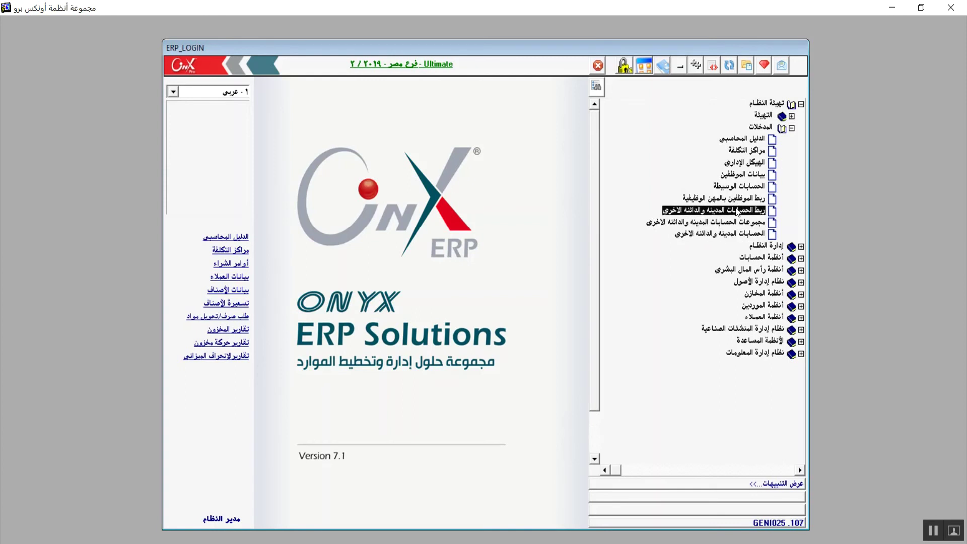